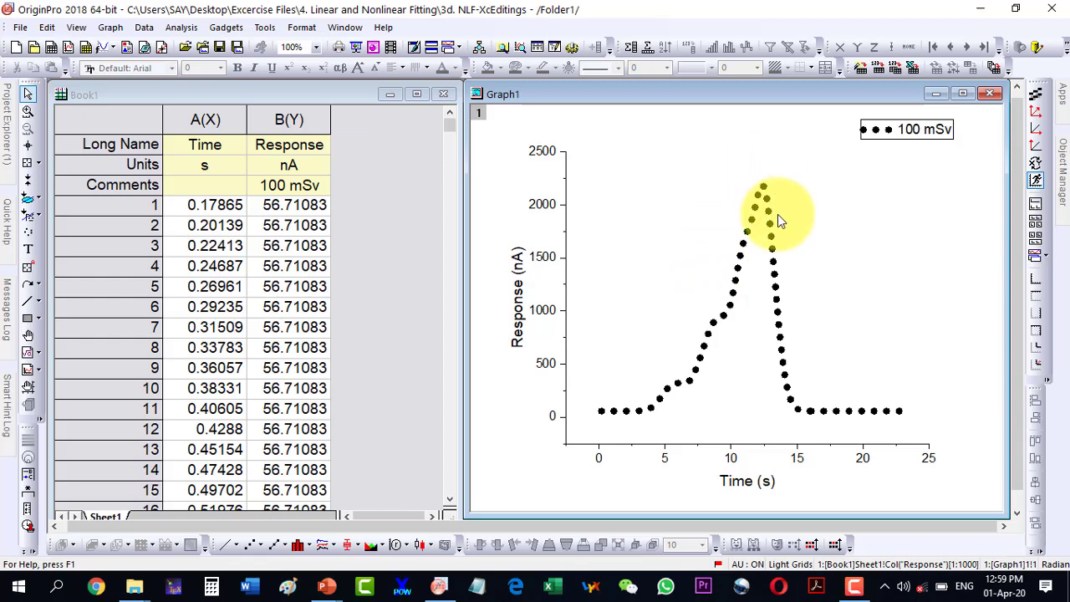
- Maximize the Graph1 window showing the 100 mSv response curve
{"action": "left_click", "coordinate": [795, 403]}
{"action": "left_click", "coordinate": [621, 425]}
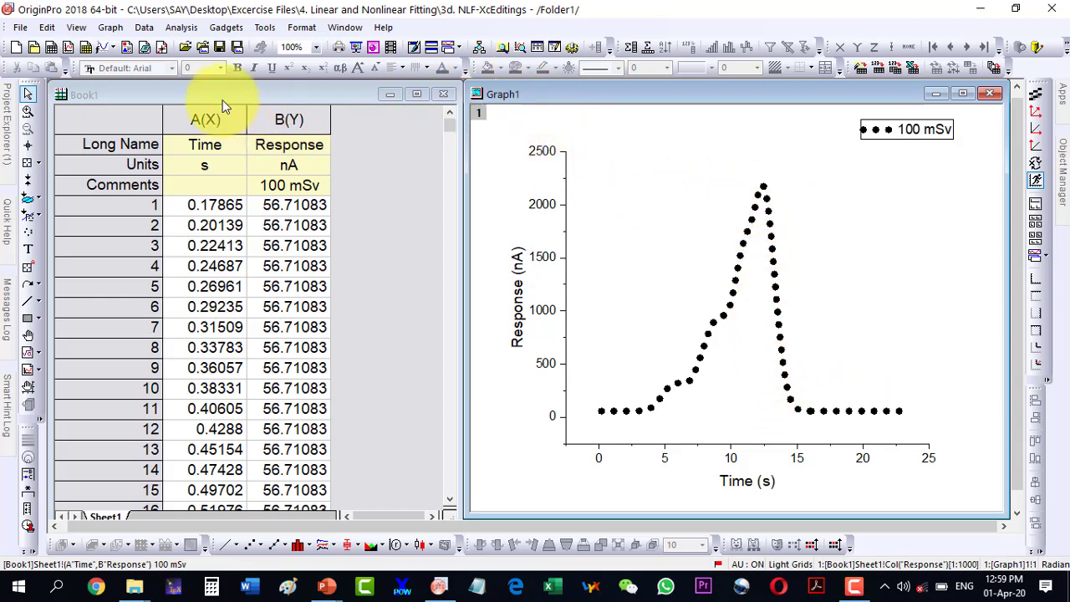
{"action": "left_click", "coordinate": [512, 96]}
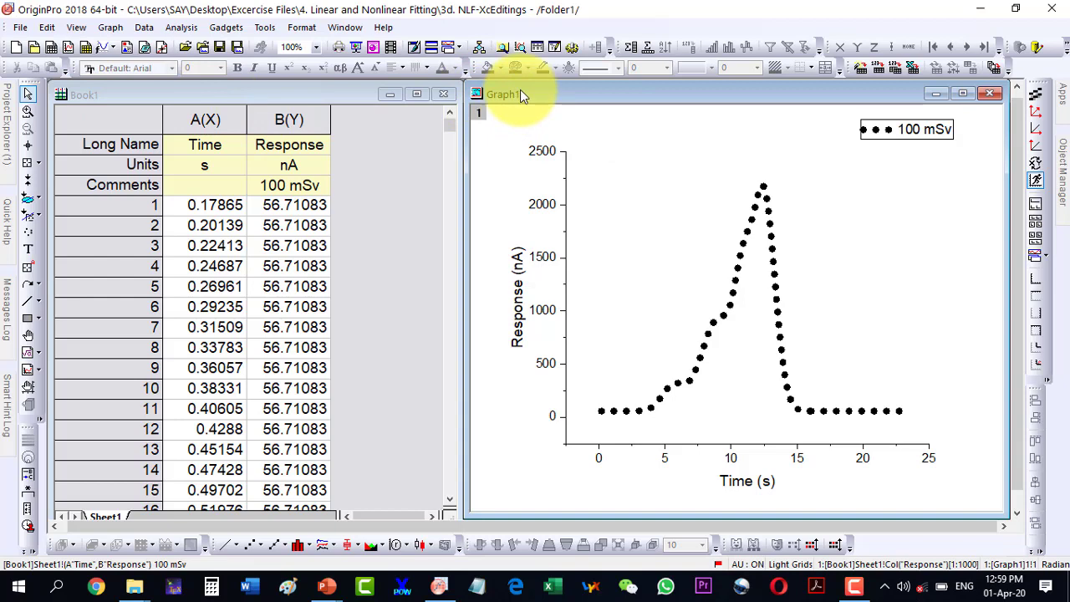
{"action": "left_click", "coordinate": [963, 93]}
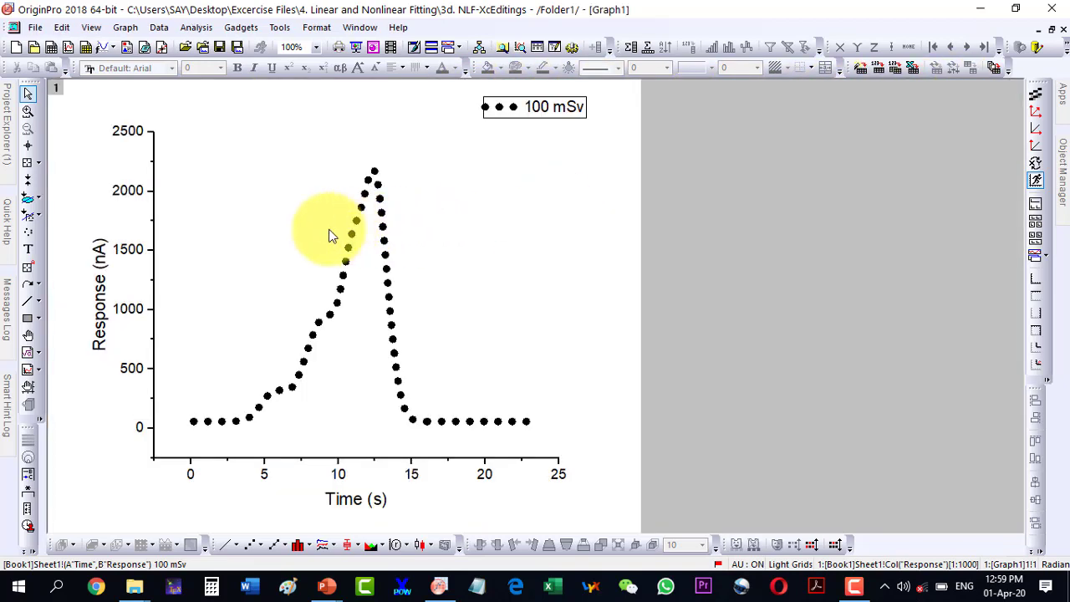
- Start a nonlinear curve fit of the response data and choose the GaussAmp function from Origin Basic Functions
{"action": "left_click", "coordinate": [197, 26]}
{"action": "mouse_move", "coordinate": [240, 27]}
{"action": "mouse_move", "coordinate": [196, 27]}
{"action": "mouse_move", "coordinate": [193, 97]}
{"action": "mouse_move", "coordinate": [401, 100]}
{"action": "mouse_move", "coordinate": [418, 156]}
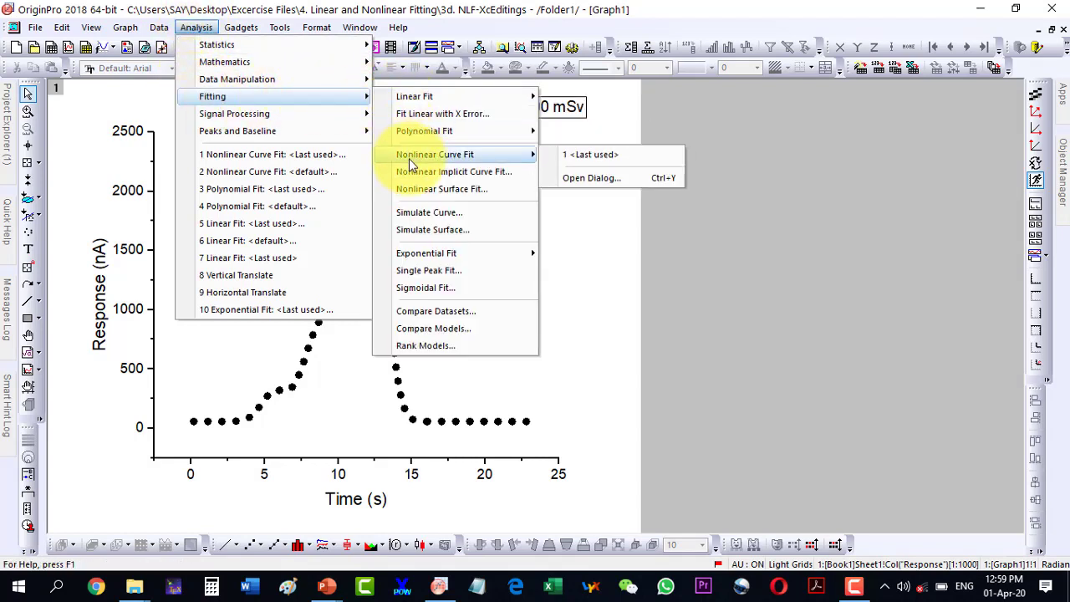
{"action": "left_click", "coordinate": [565, 181]}
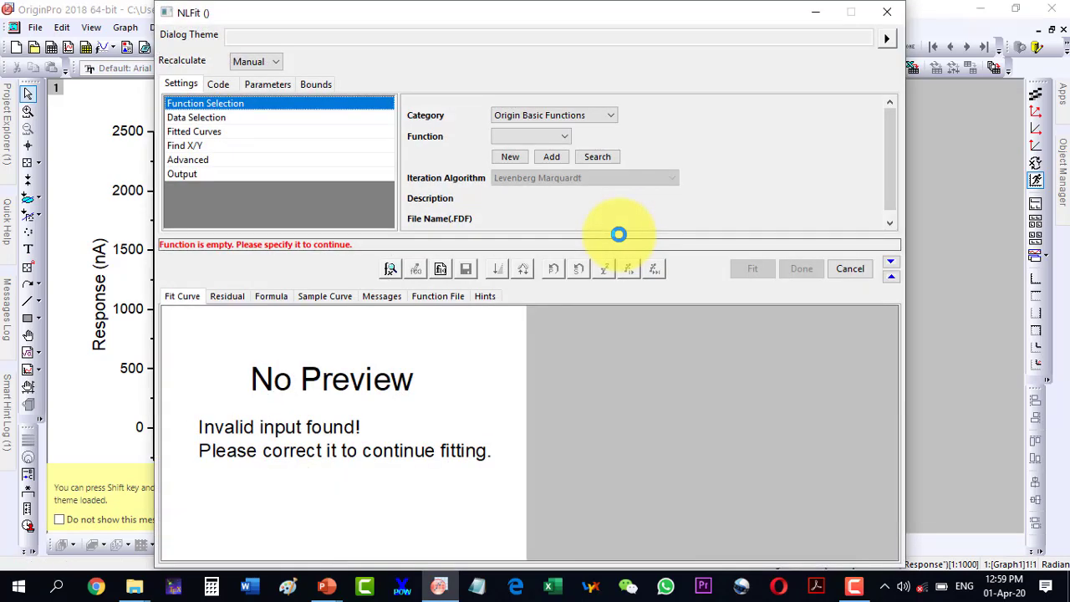
{"action": "left_click_drag", "start_coordinate": [275, 15], "coordinate": [642, 16]}
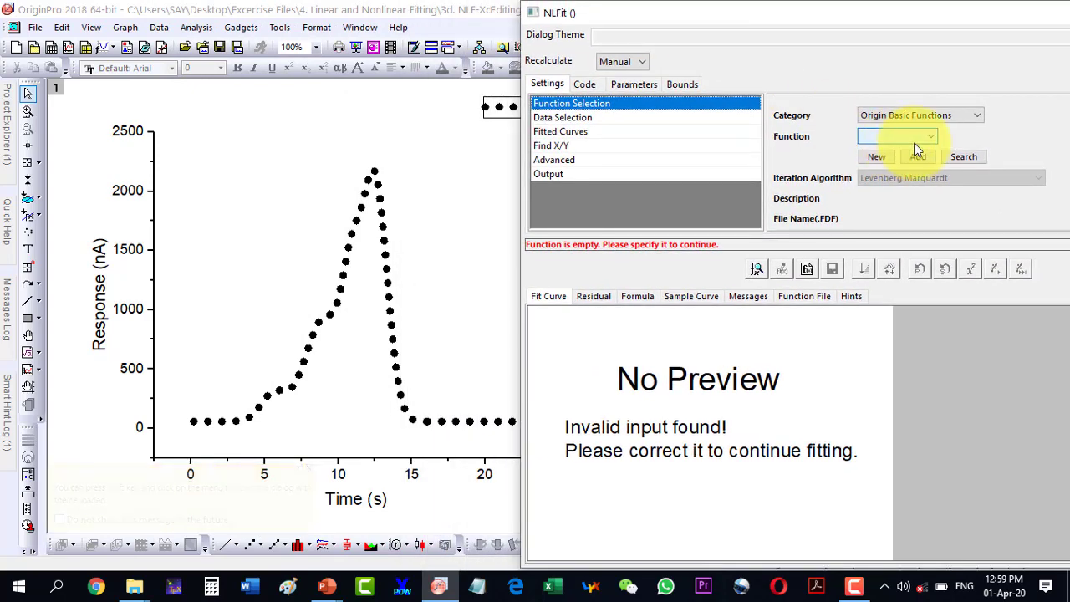
{"action": "left_click", "coordinate": [918, 140]}
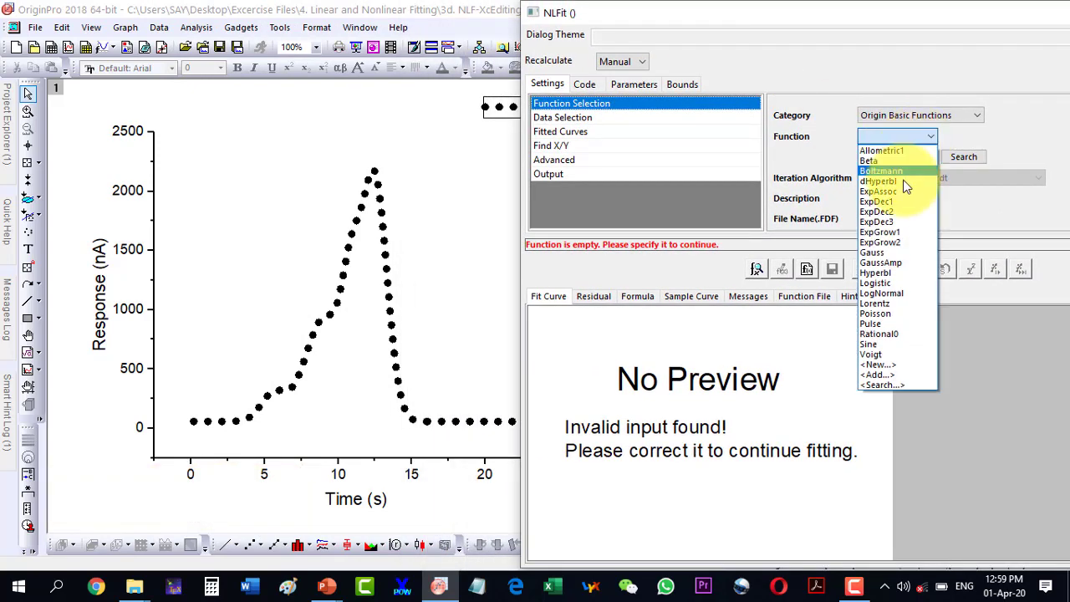
{"action": "left_click", "coordinate": [884, 261]}
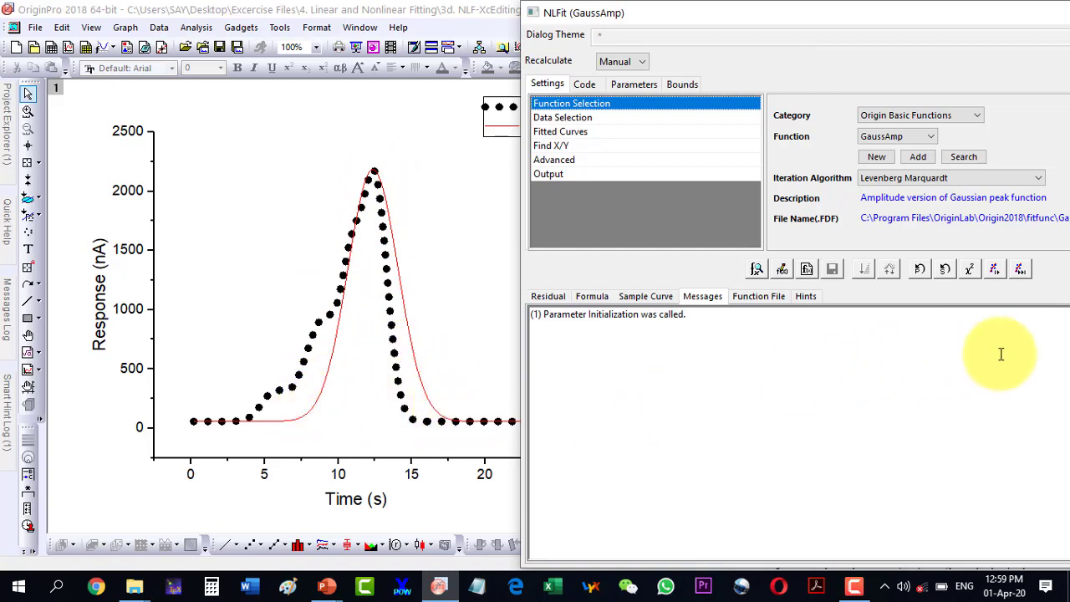
- Run four single Levenberg-Marquardt iterations of the GaussAmp fit and fit until converged
{"action": "left_click", "coordinate": [995, 270]}
{"action": "left_click", "coordinate": [996, 271]}
{"action": "left_click", "coordinate": [996, 271]}
{"action": "left_click", "coordinate": [996, 271]}
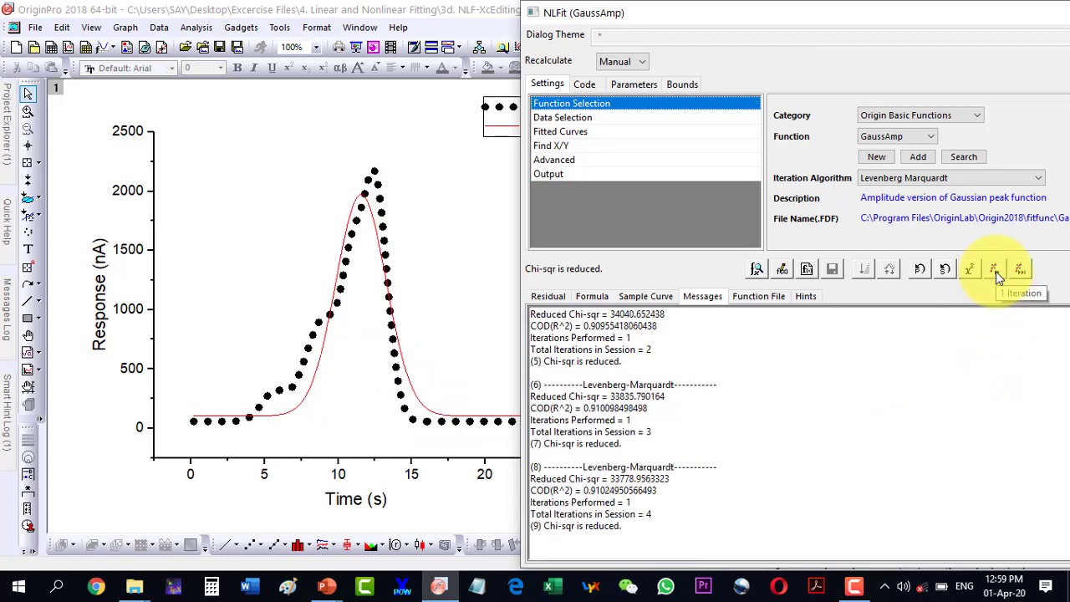
{"action": "left_click", "coordinate": [1019, 271]}
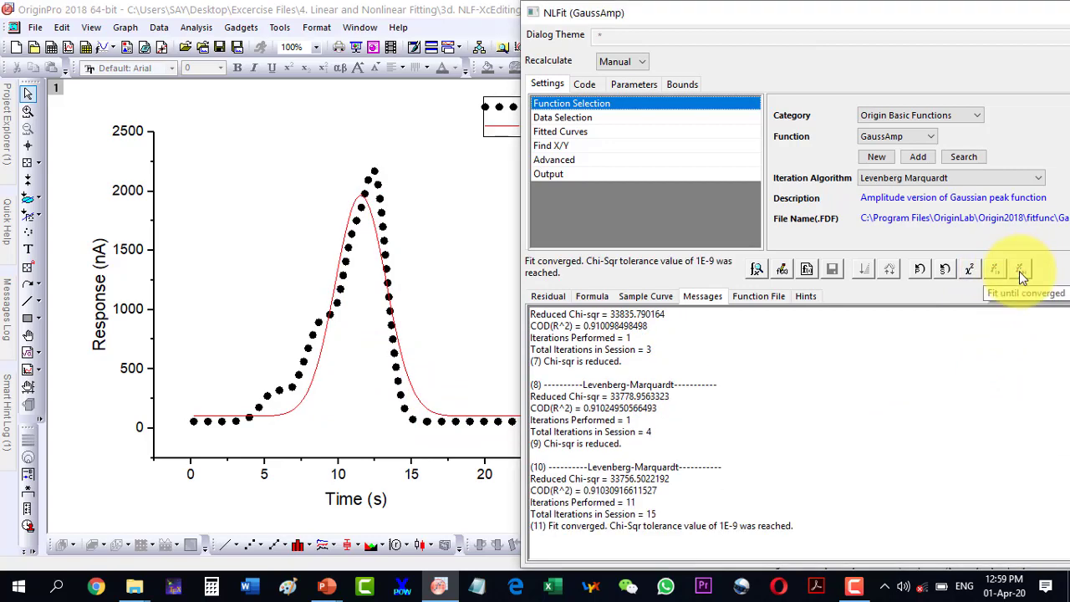
- Accept the GaussAmp fit to add its fitted curve and results table to the graph
{"action": "left_click_drag", "start_coordinate": [805, 22], "coordinate": [852, 7]}
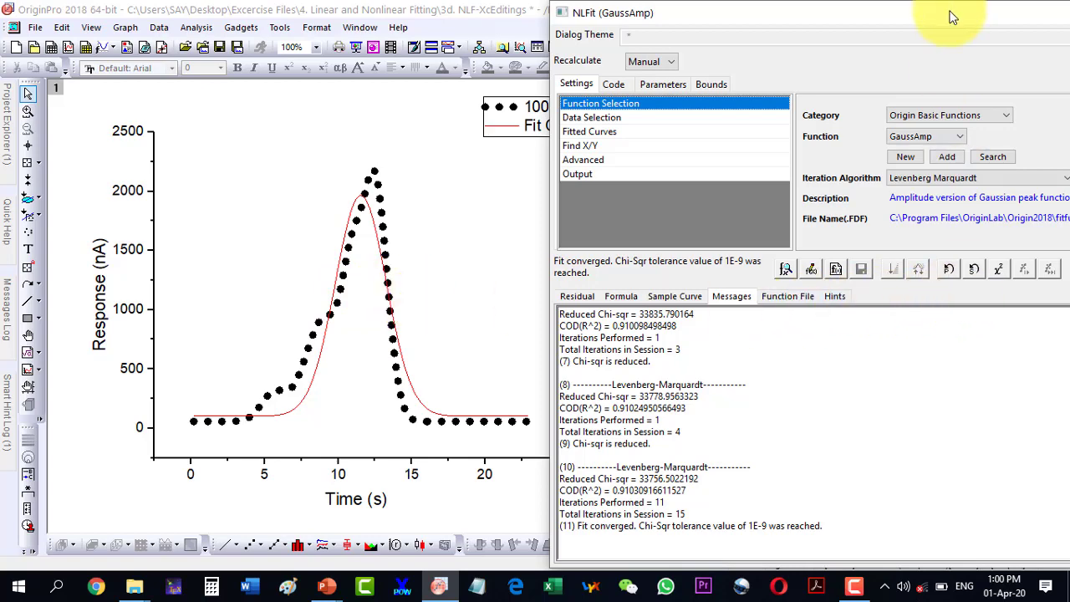
{"action": "left_click_drag", "start_coordinate": [952, 15], "coordinate": [733, 15]}
{"action": "left_click", "coordinate": [938, 272]}
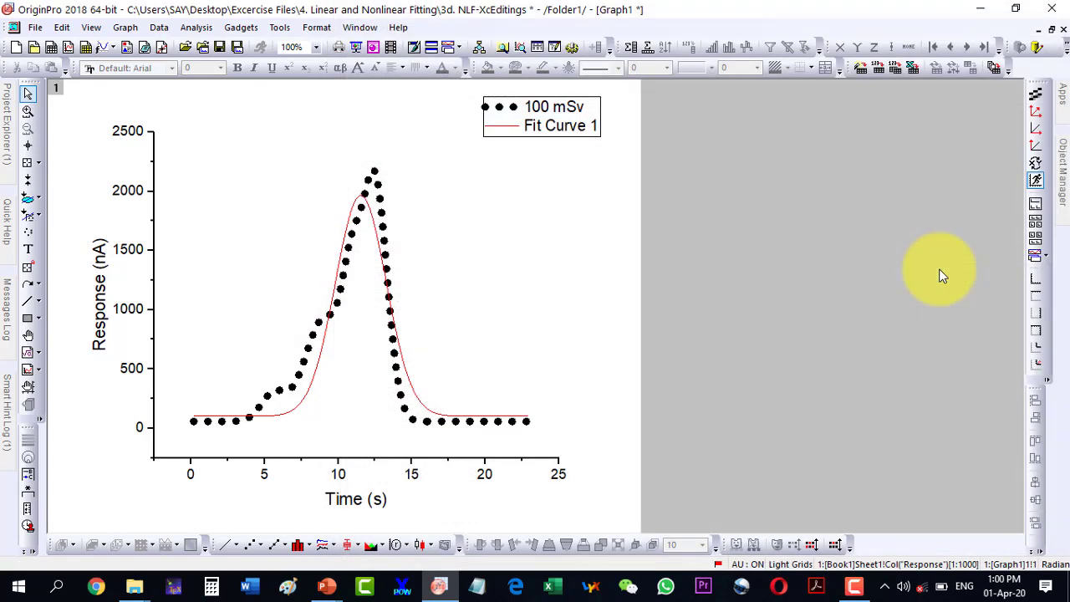
- Enlarge the fit results table beside the peak for reading, and delete it from the graph
{"action": "left_click_drag", "start_coordinate": [316, 247], "coordinate": [492, 212]}
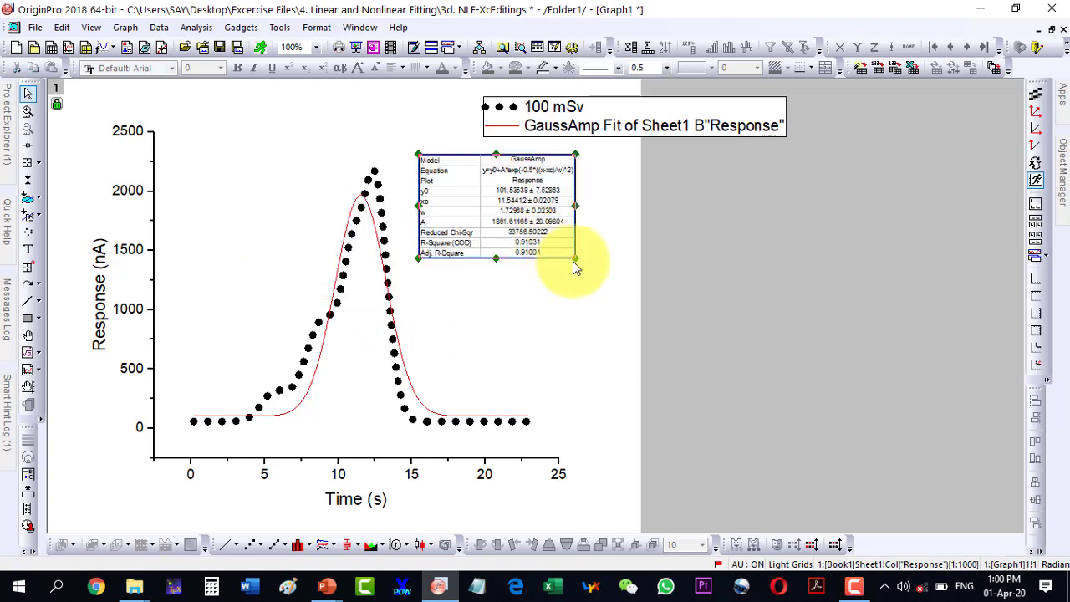
{"action": "left_click_drag", "start_coordinate": [576, 260], "coordinate": [745, 424]}
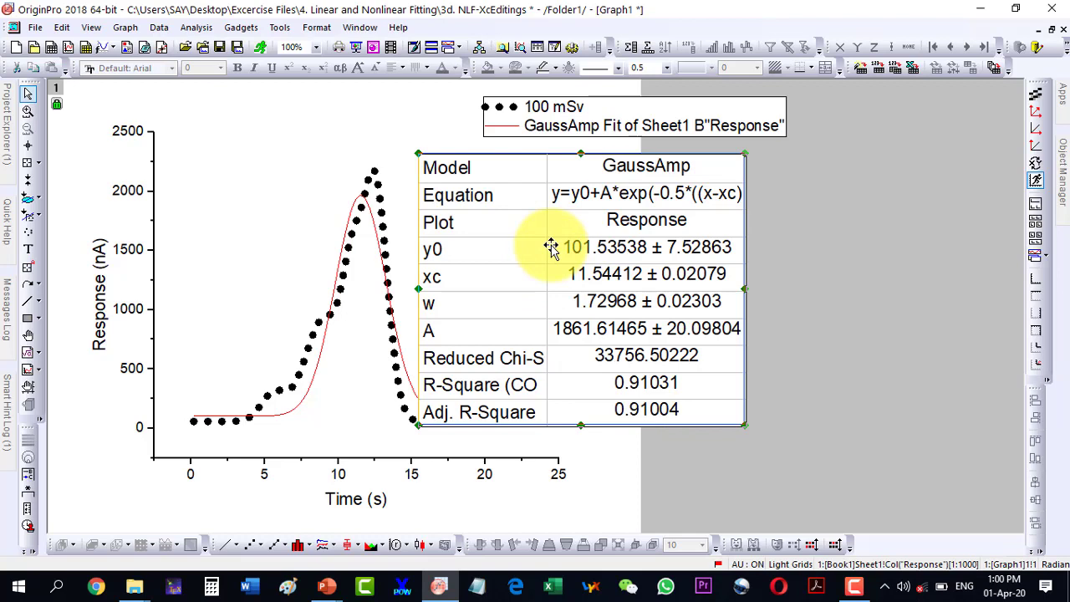
{"action": "key", "text": "Delete"}
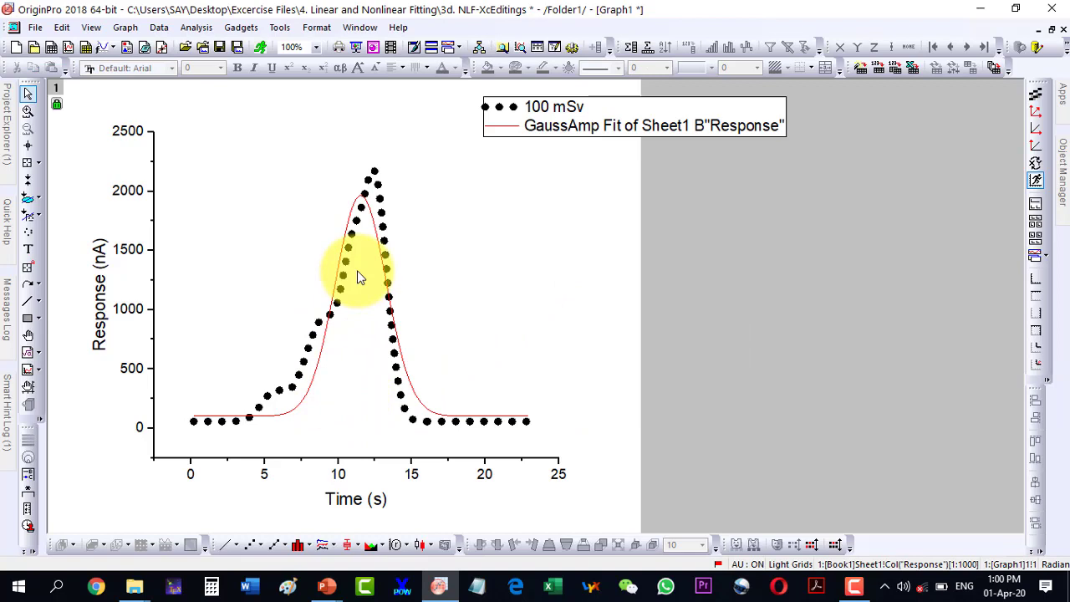
- Read the coordinates of the highest data point at the experimental peak with the Data Reader
{"action": "left_click", "coordinate": [278, 418]}
{"action": "left_click", "coordinate": [473, 341]}
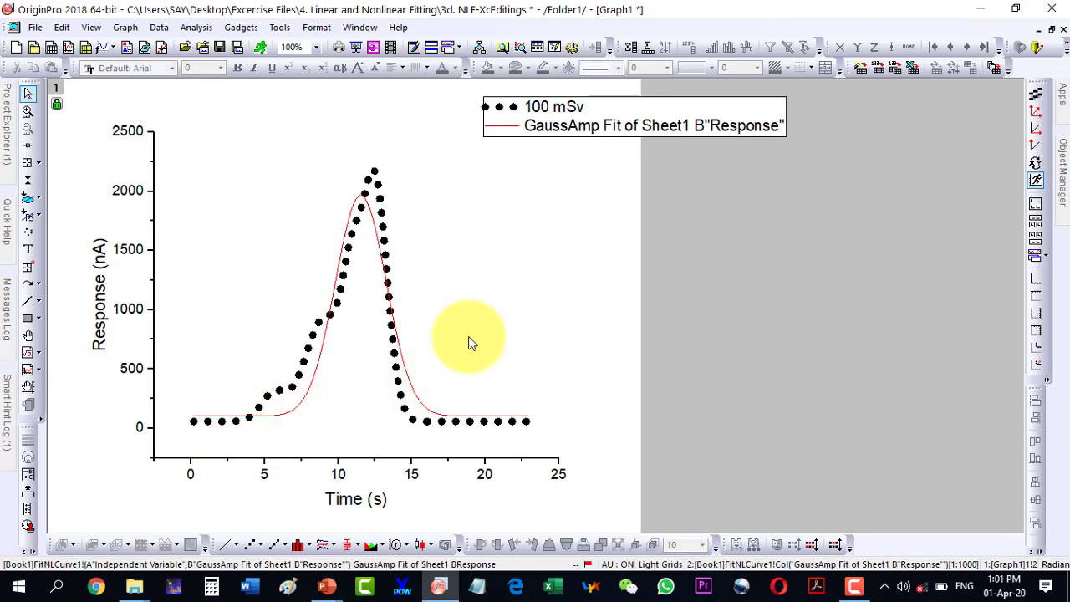
{"action": "mouse_move", "coordinate": [376, 176]}
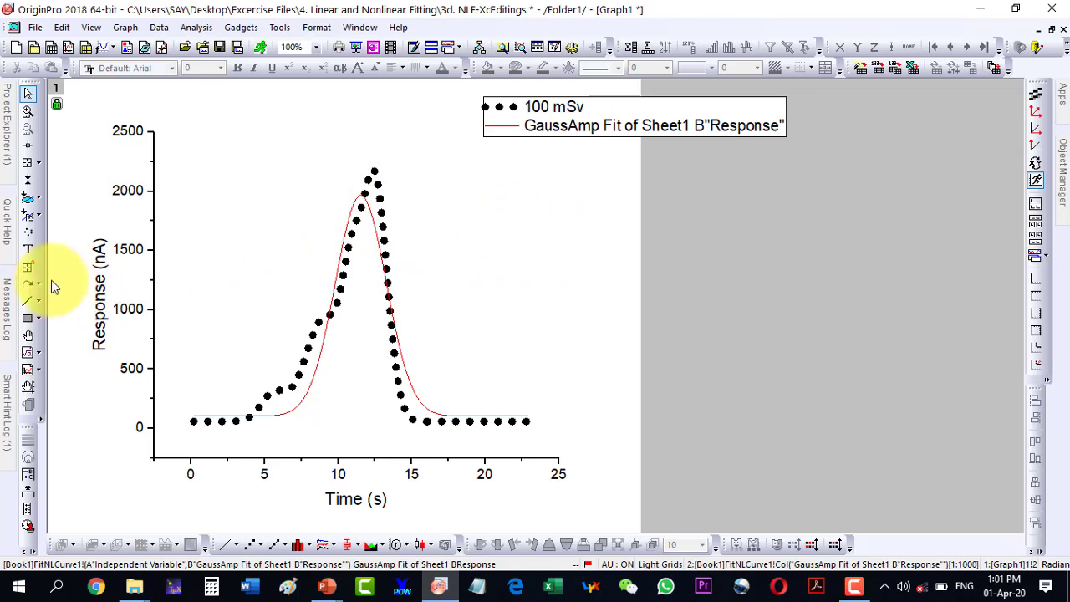
{"action": "left_click", "coordinate": [27, 166]}
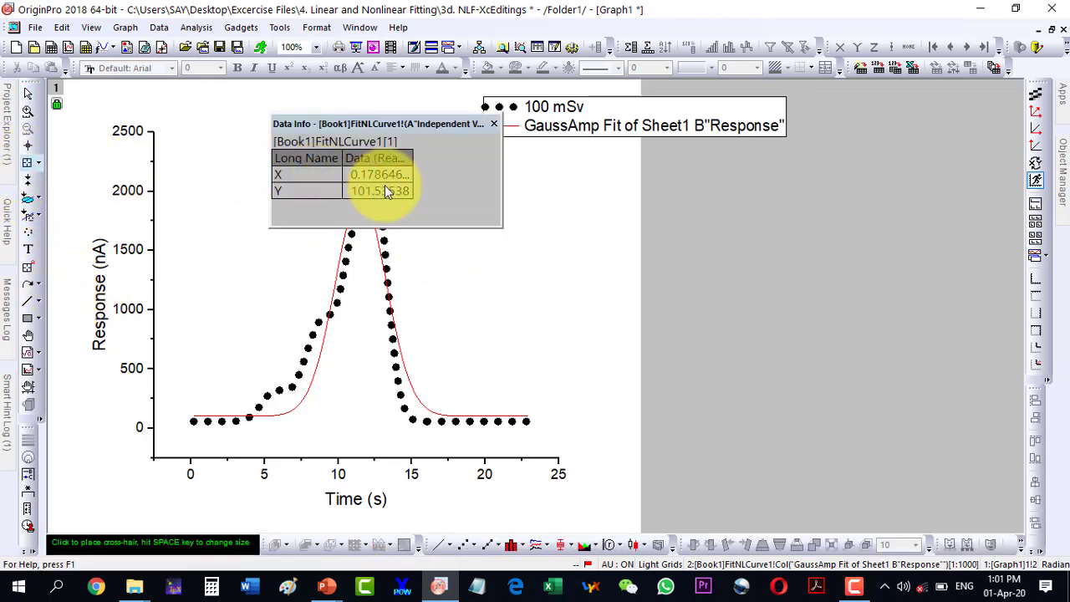
{"action": "left_click_drag", "start_coordinate": [375, 123], "coordinate": [602, 221]}
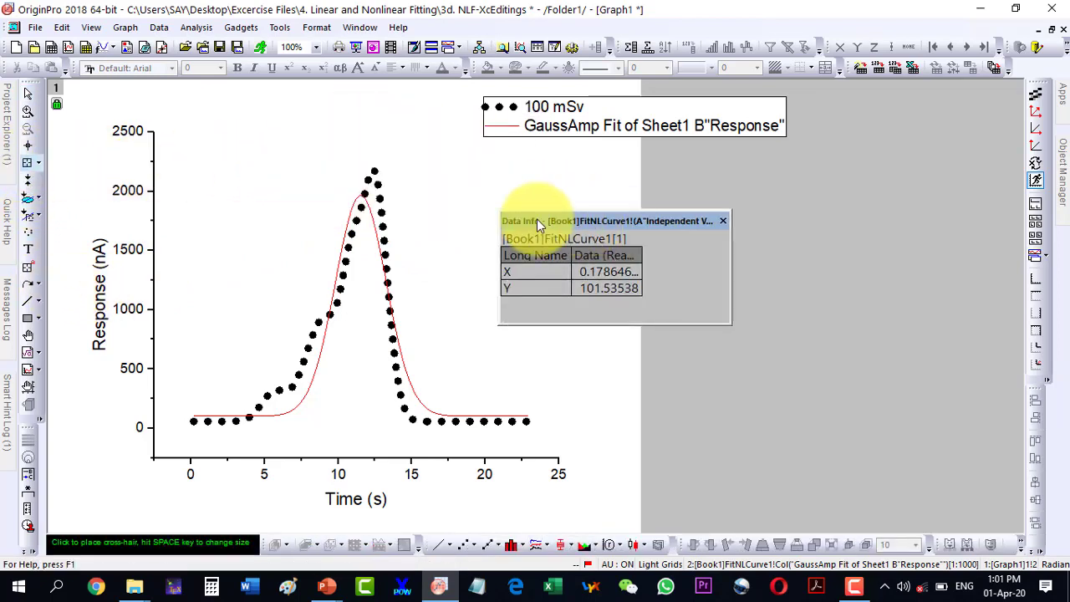
{"action": "left_click", "coordinate": [374, 170]}
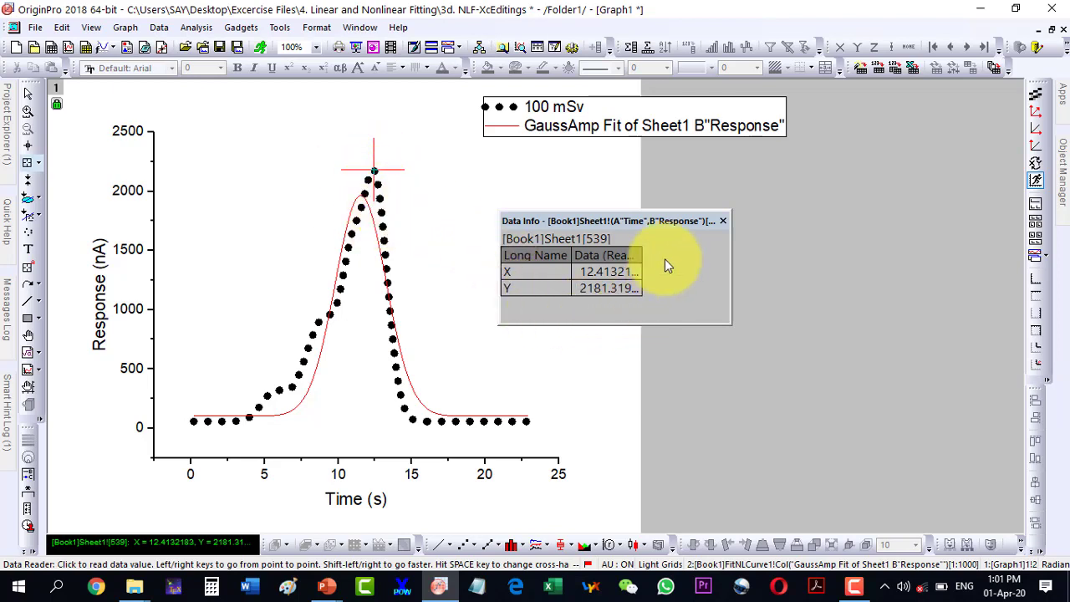
{"action": "left_click", "coordinate": [724, 221]}
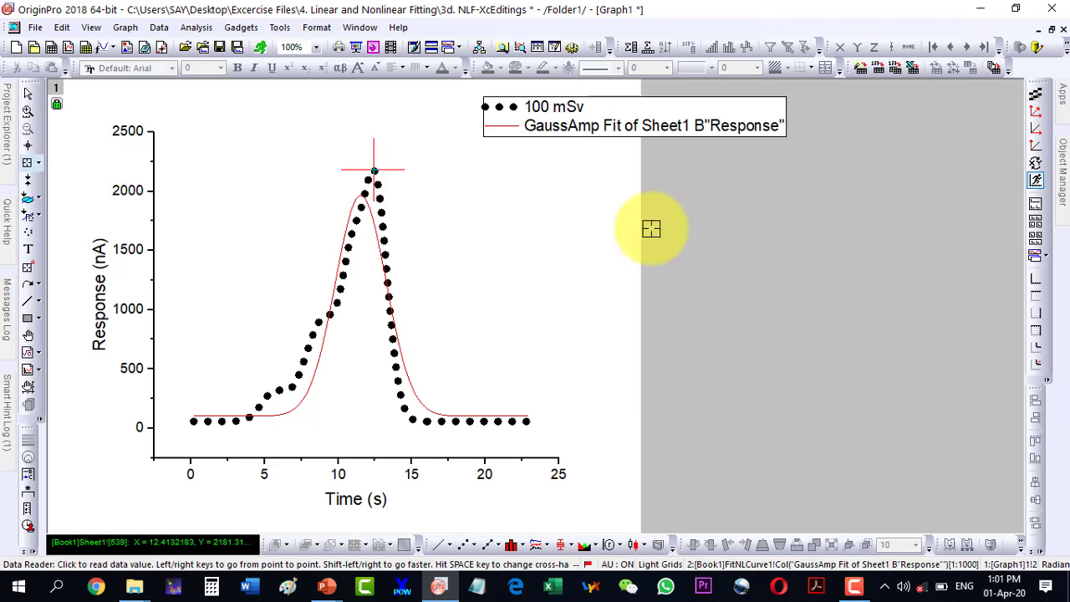
- Reopen the nonlinear curve fit dialog and select the GaussAmp function, keeping the graph's peak in view
{"action": "left_click", "coordinate": [195, 28]}
{"action": "mouse_move", "coordinate": [210, 98]}
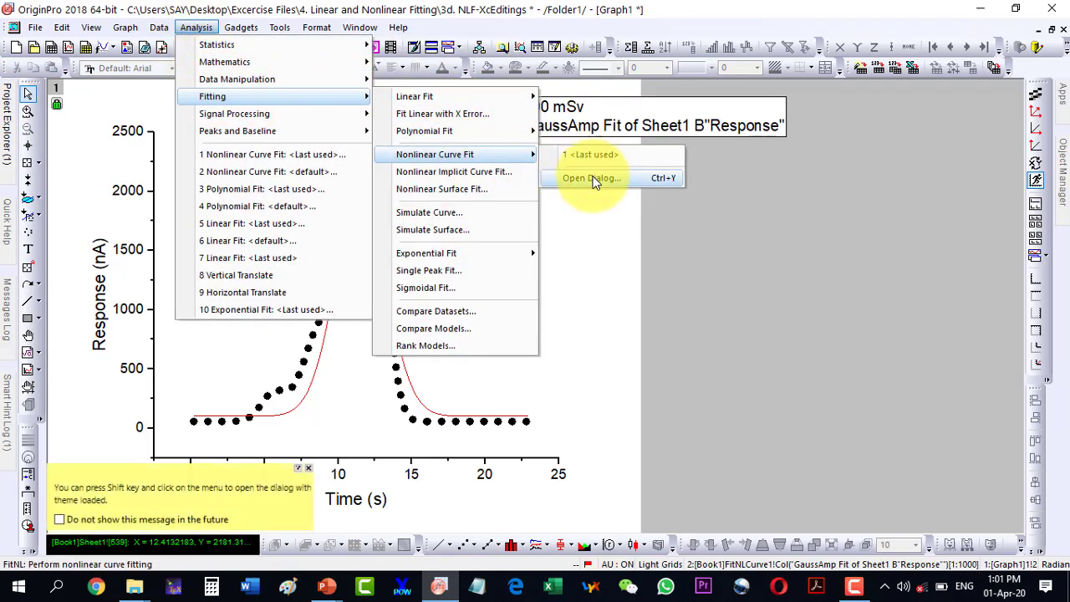
{"action": "left_click", "coordinate": [592, 155]}
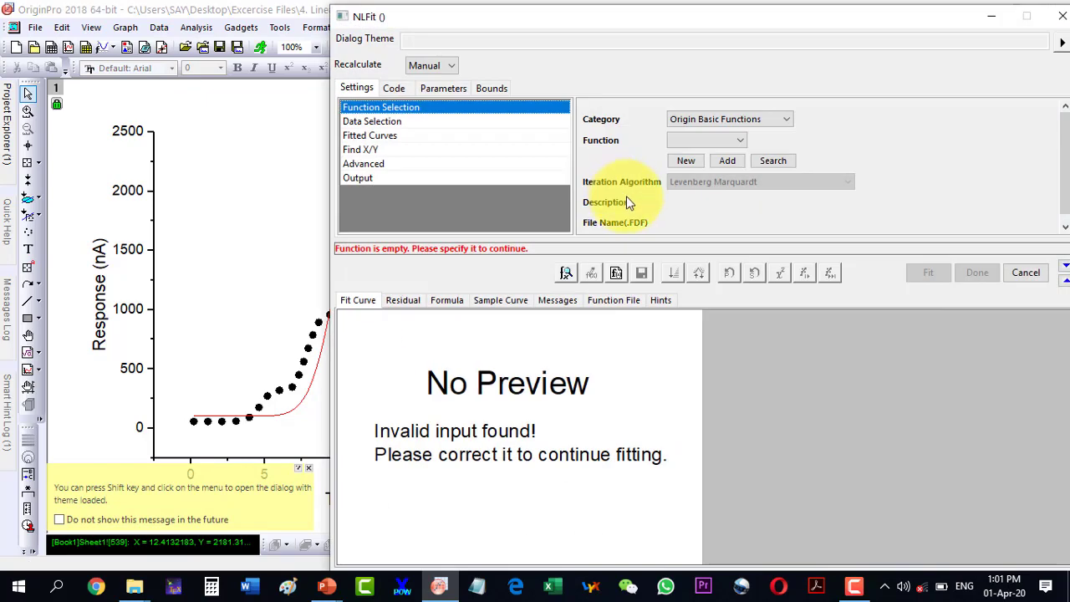
{"action": "left_click", "coordinate": [705, 141]}
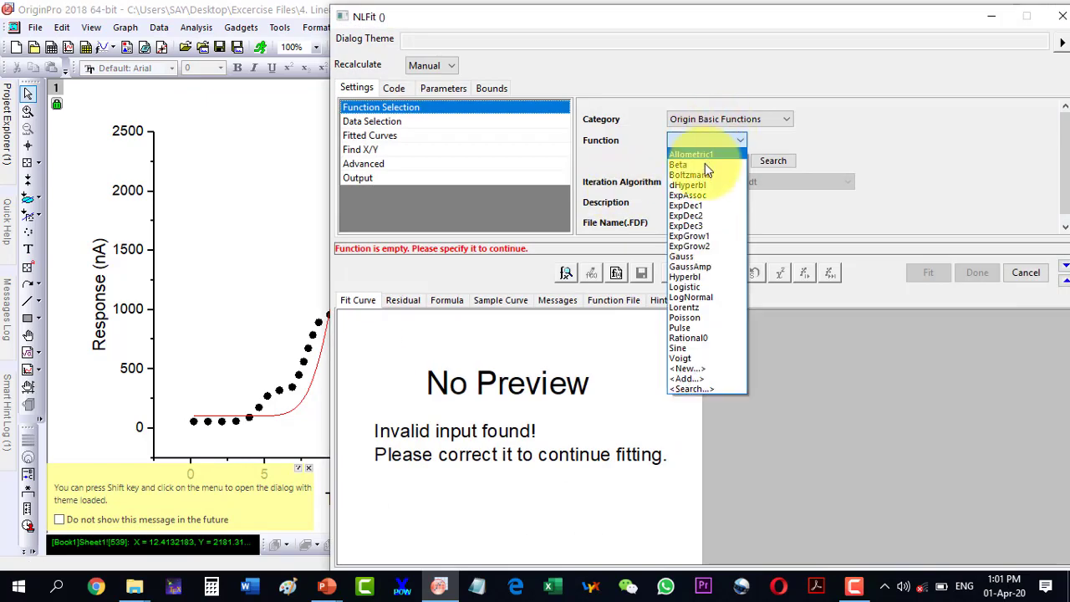
{"action": "left_click", "coordinate": [694, 266]}
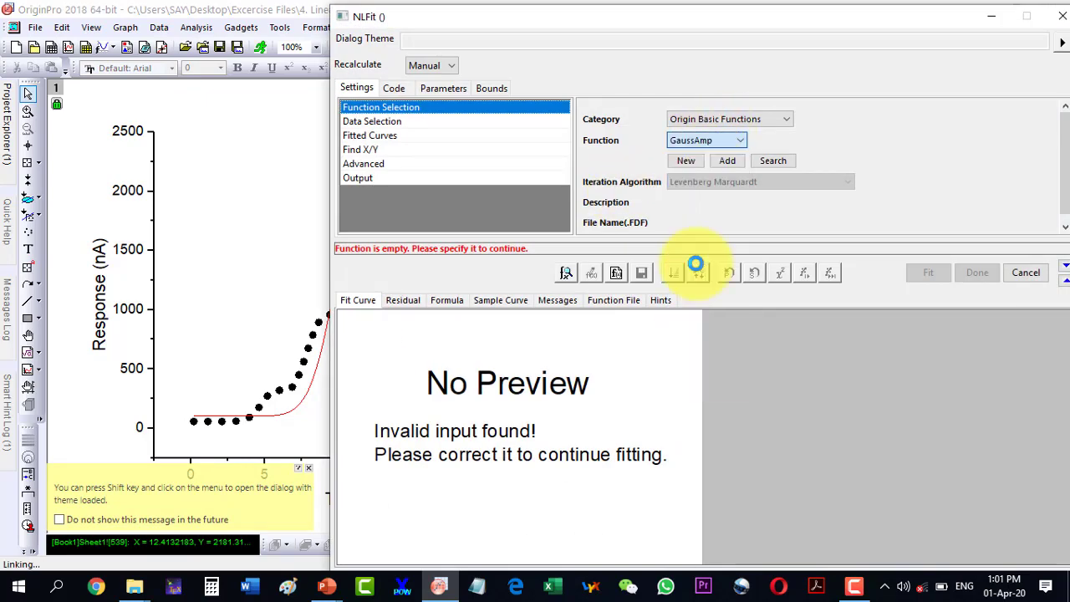
{"action": "left_click_drag", "start_coordinate": [512, 15], "coordinate": [598, 3]}
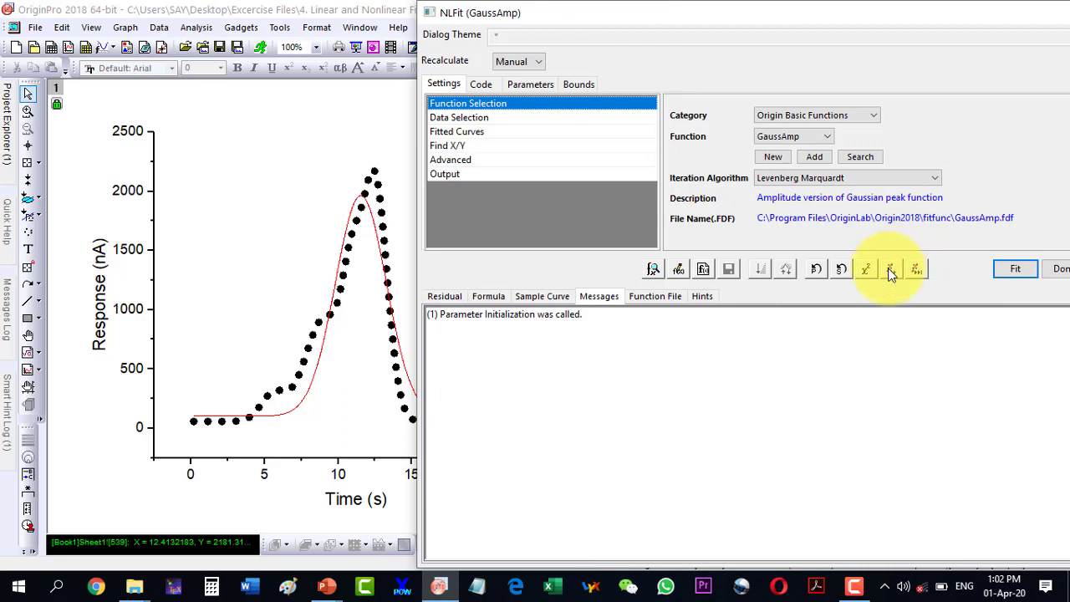
- Try to refine the GaussAmp fit with single iterations and a fit until converged
{"action": "left_click", "coordinate": [892, 270]}
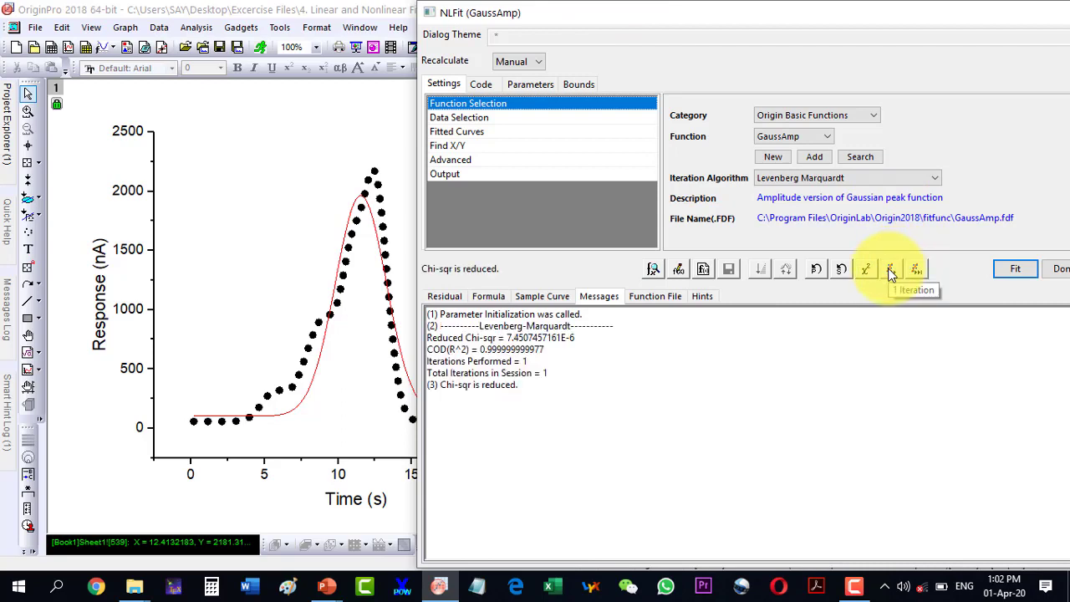
{"action": "left_click", "coordinate": [892, 270]}
{"action": "left_click", "coordinate": [891, 271]}
{"action": "left_click", "coordinate": [921, 270]}
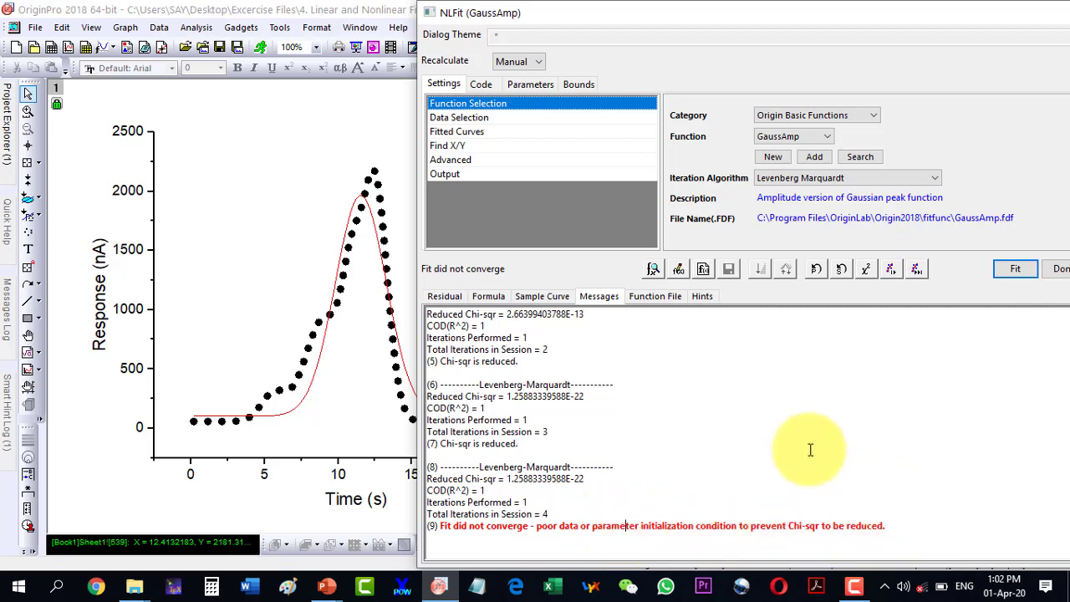
- Show the sample curve, switch the fitting function to Gauss, and iterate the fit until converged
{"action": "left_click", "coordinate": [543, 299]}
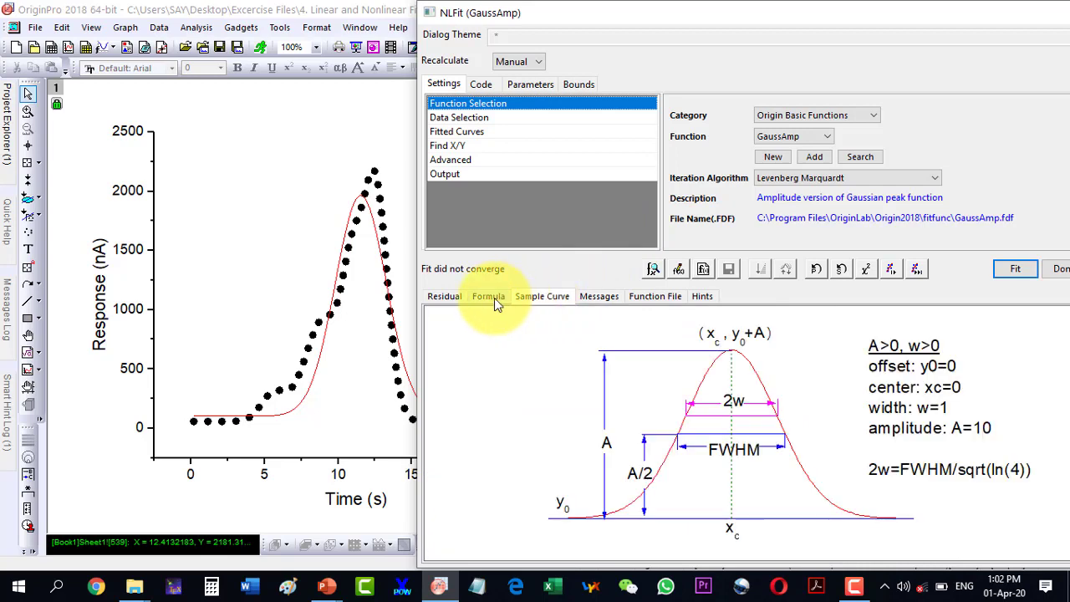
{"action": "left_click", "coordinate": [804, 139]}
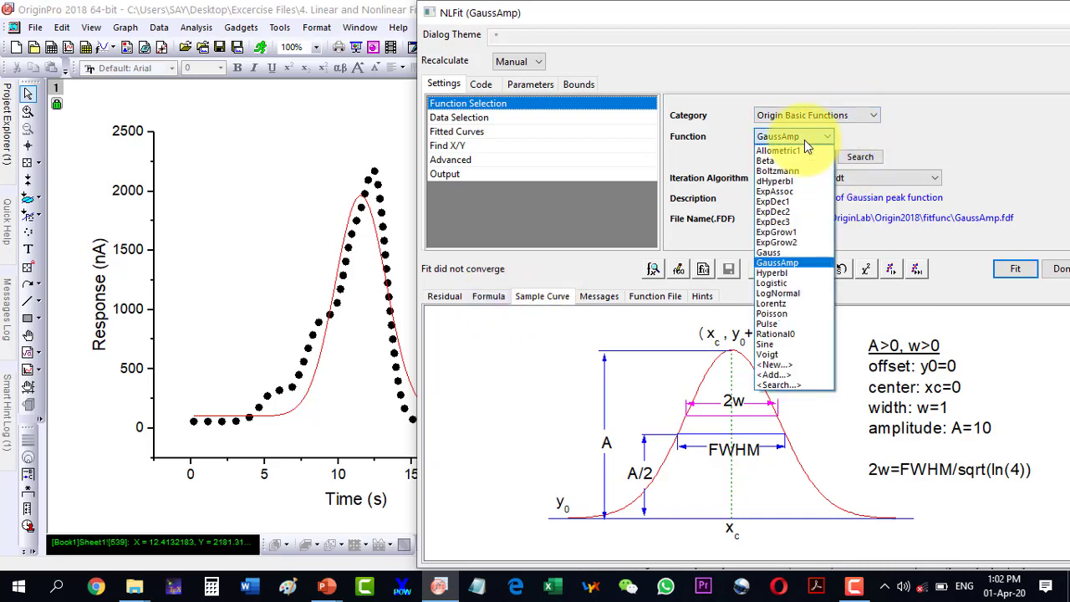
{"action": "left_click", "coordinate": [782, 253]}
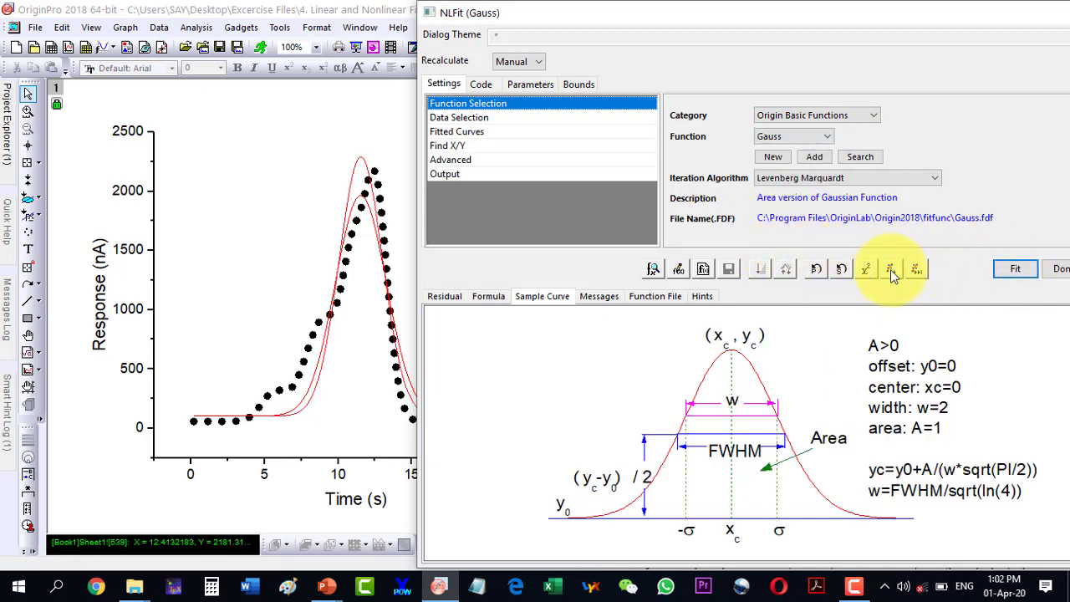
{"action": "left_click", "coordinate": [893, 270]}
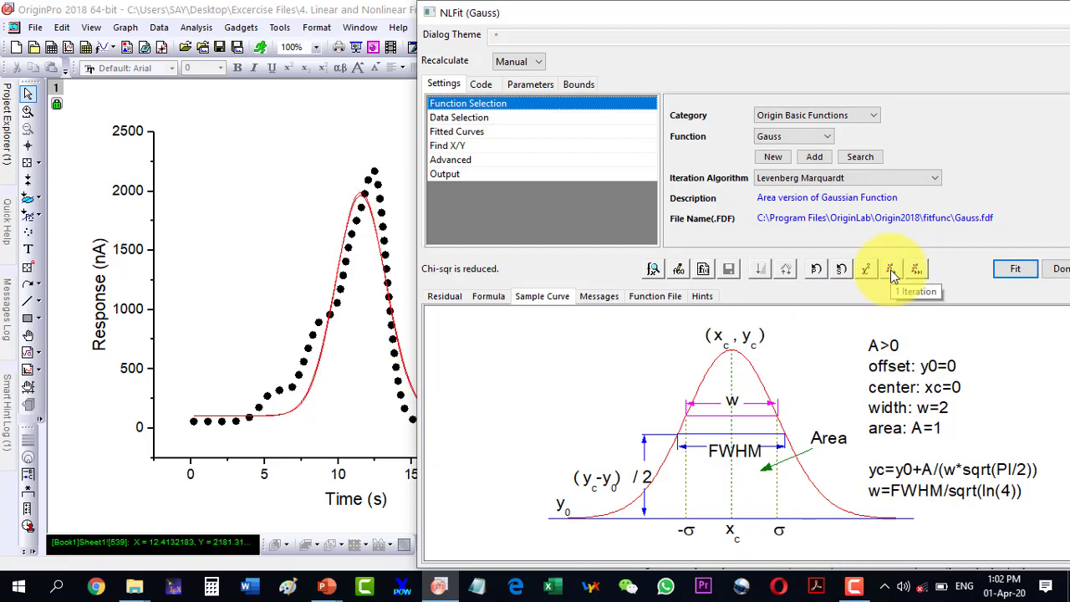
{"action": "left_click", "coordinate": [916, 272]}
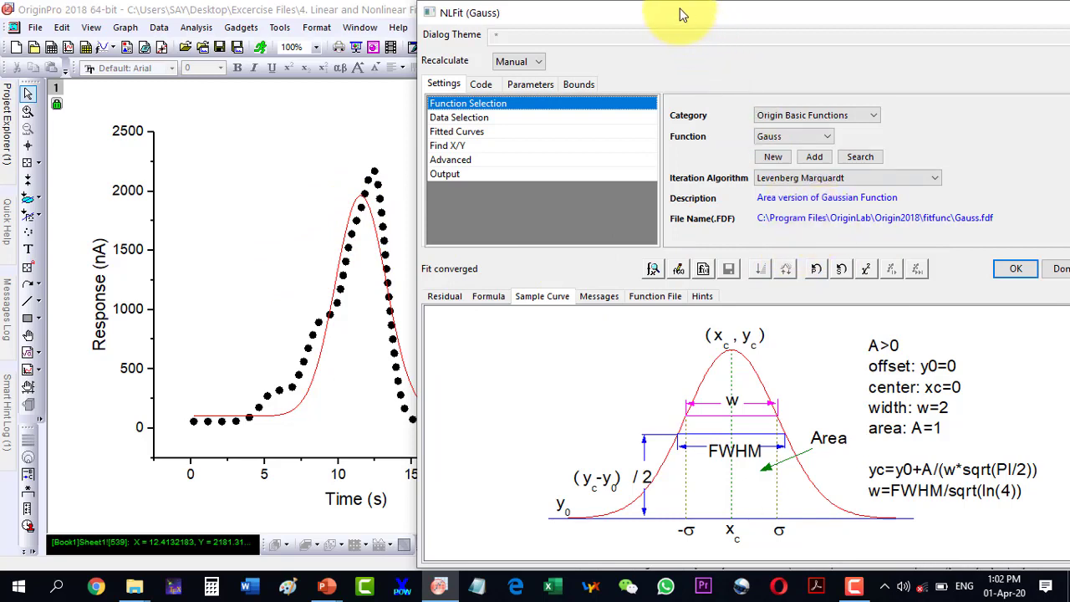
- In the Gauss fit parameters, fix the center xc and set its value to 12.4
{"action": "left_click_drag", "start_coordinate": [678, 10], "coordinate": [666, 10]}
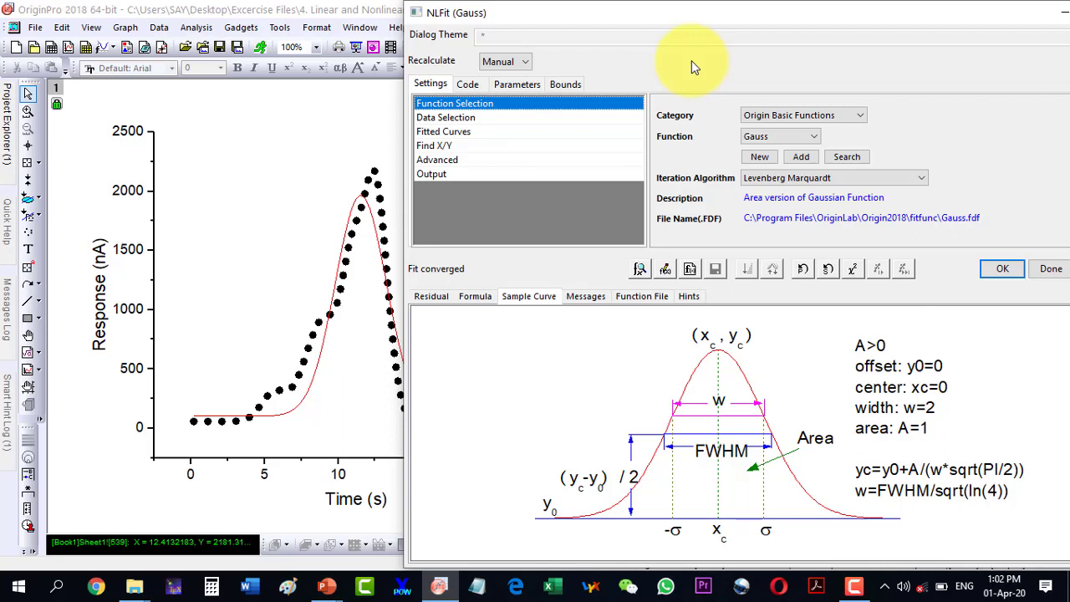
{"action": "left_click", "coordinate": [506, 86]}
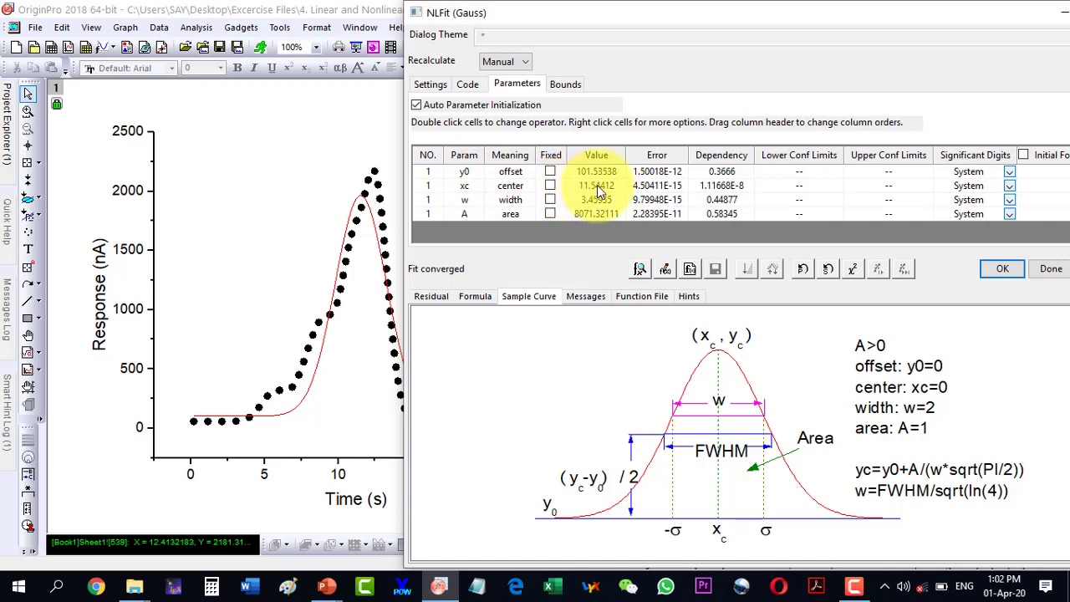
{"action": "left_click", "coordinate": [550, 186]}
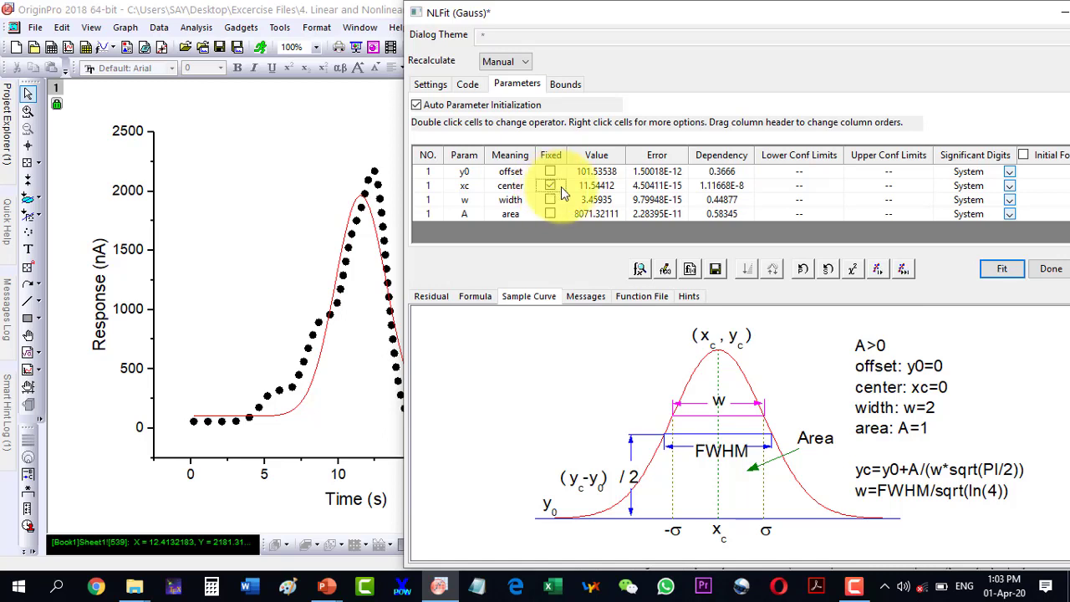
{"action": "left_click", "coordinate": [590, 191]}
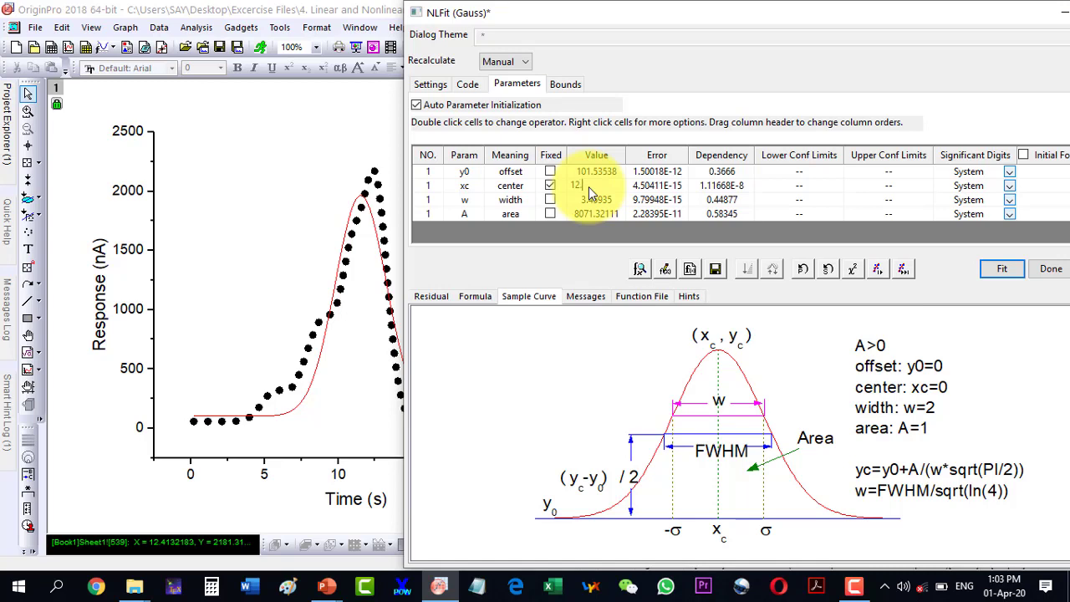
{"action": "type", "text": "12.4"}
{"action": "left_click", "coordinate": [599, 226]}
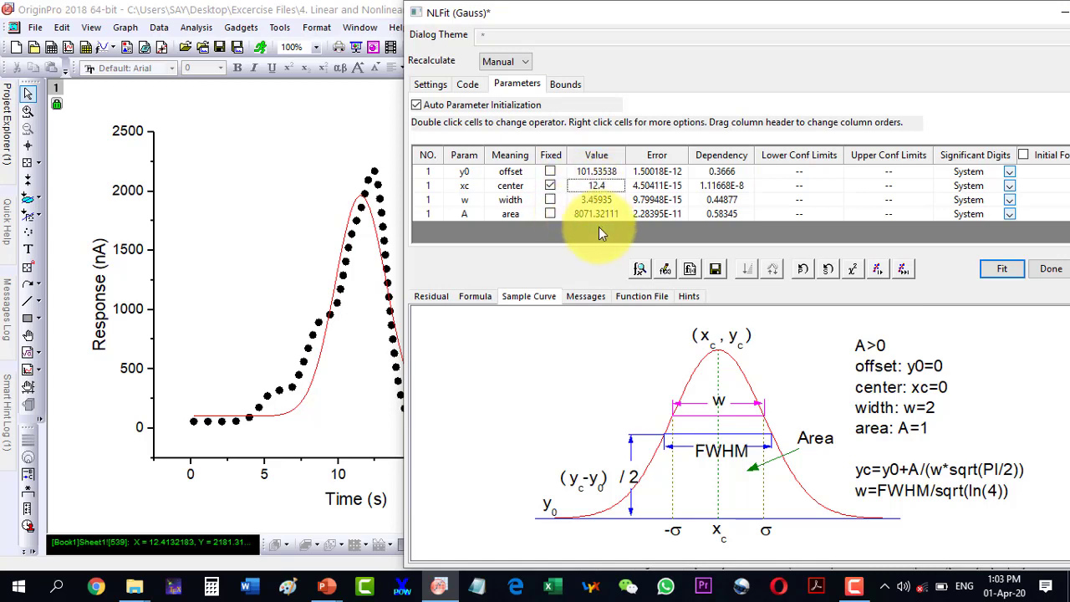
- Run single iterations of the Gauss fit with xc fixed until it converges, and show the fit messages
{"action": "left_click", "coordinate": [881, 269]}
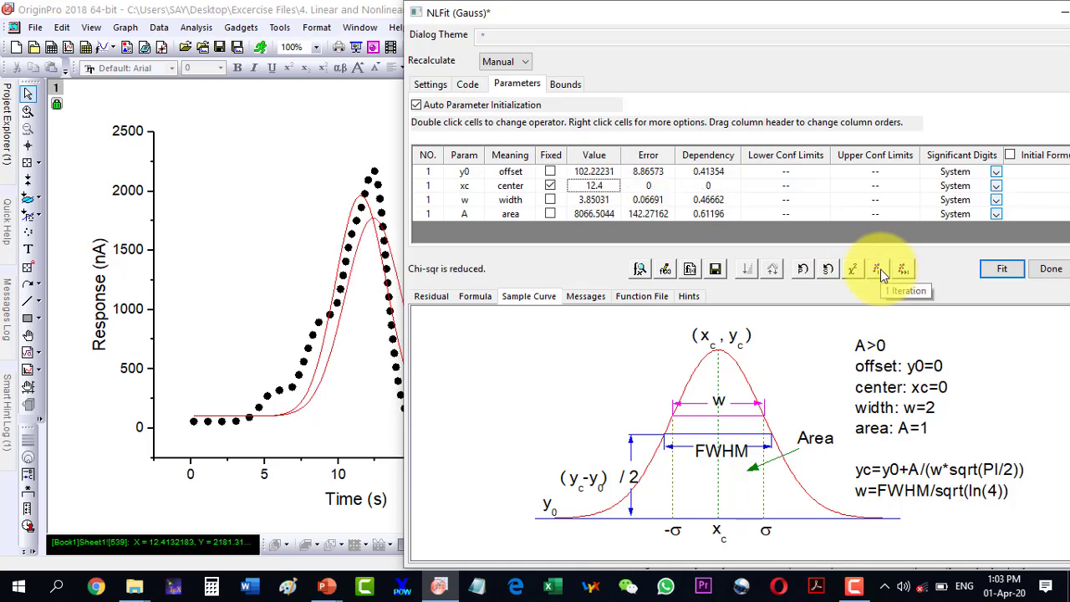
{"action": "left_click", "coordinate": [881, 270]}
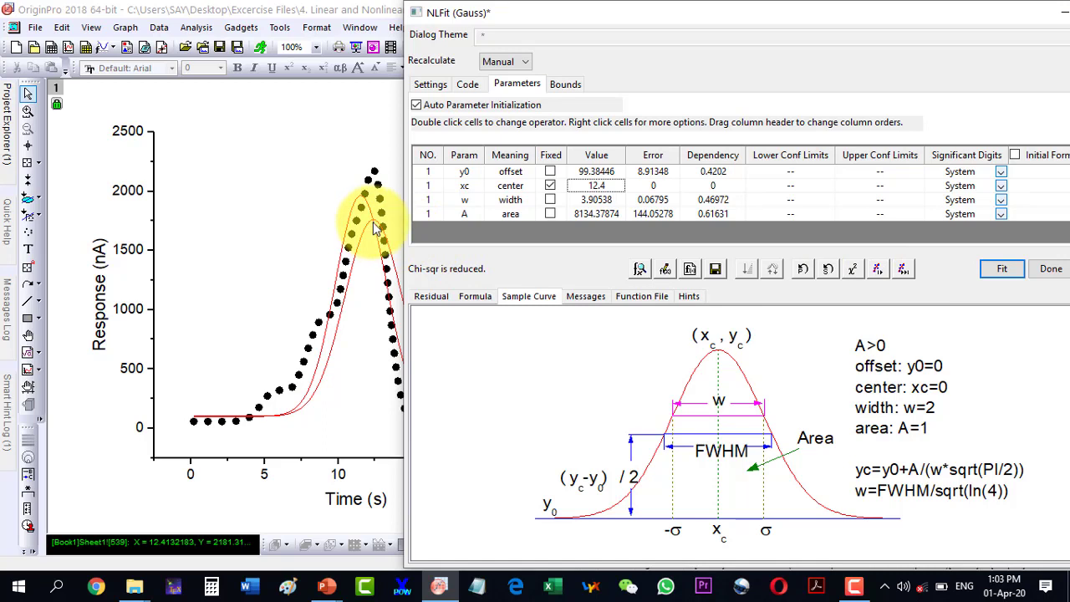
{"action": "left_click", "coordinate": [879, 270]}
{"action": "left_click", "coordinate": [879, 269]}
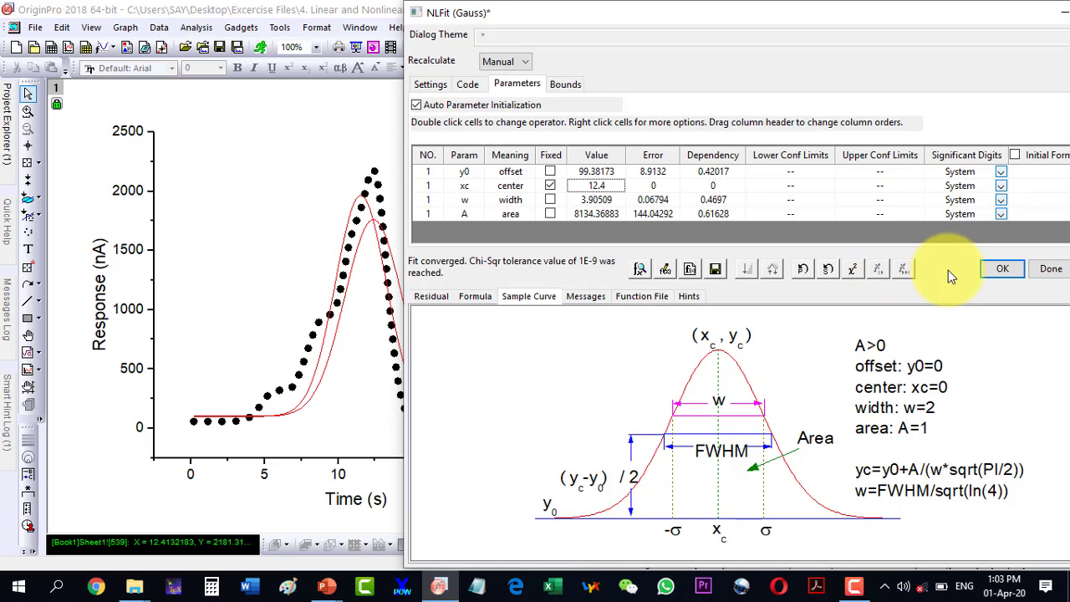
{"action": "left_click", "coordinate": [585, 299]}
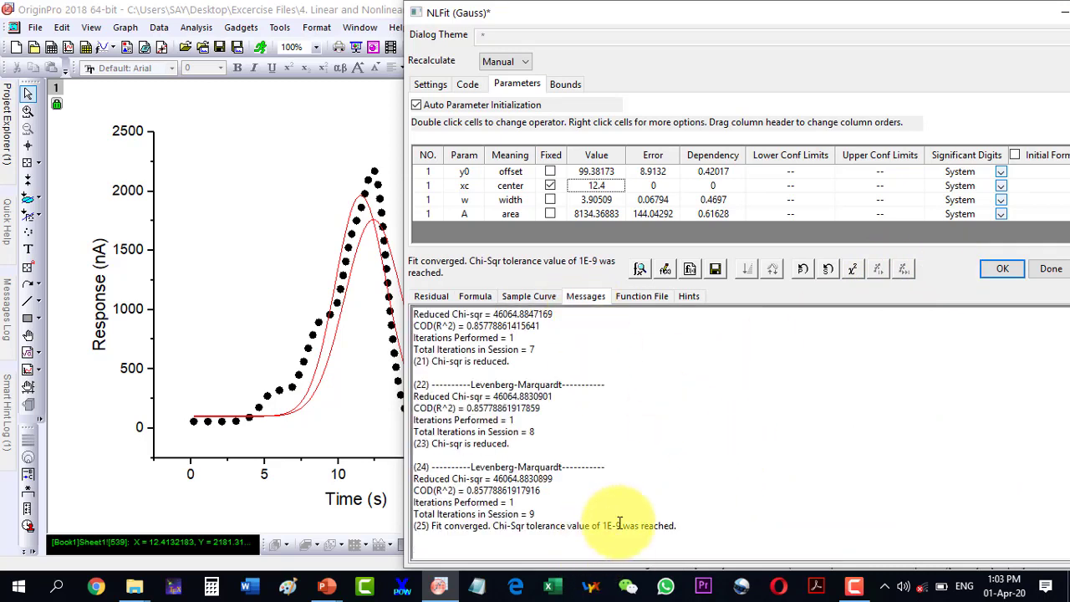
- Accept the converged Gauss fit, then enlarge its results table and place it beside the plot, below the legend
{"action": "left_click", "coordinate": [1009, 273]}
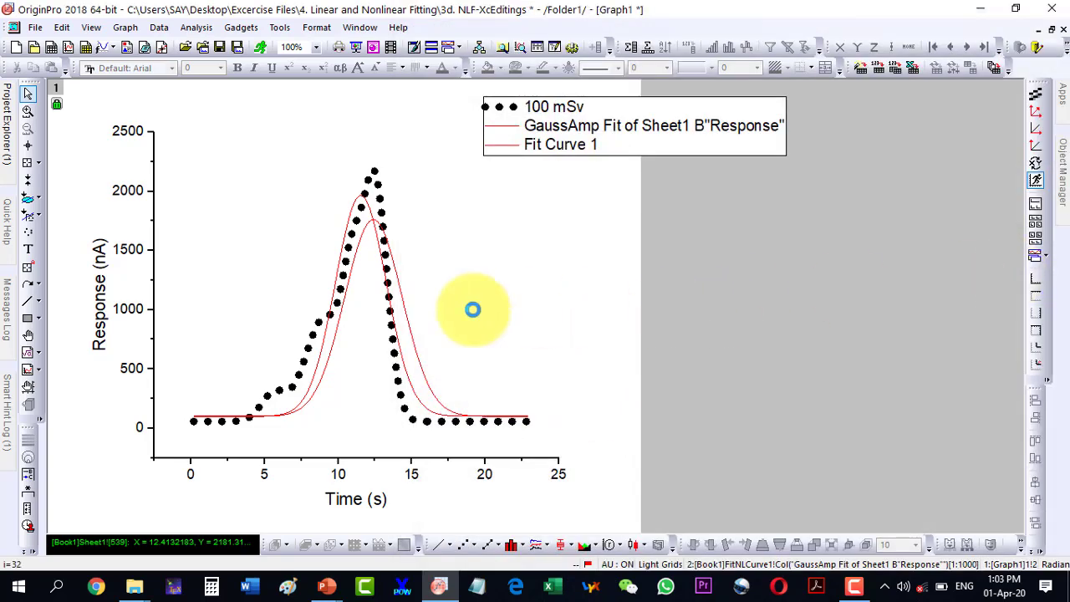
{"action": "left_click_drag", "start_coordinate": [314, 270], "coordinate": [557, 234]}
{"action": "left_click_drag", "start_coordinate": [627, 291], "coordinate": [821, 445]}
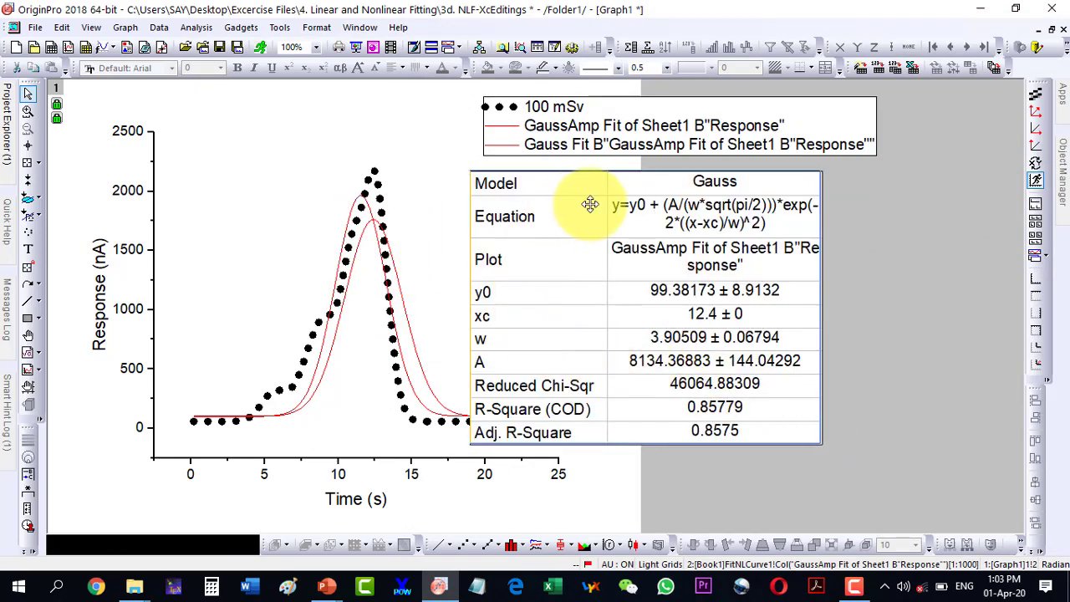
{"action": "left_click_drag", "start_coordinate": [694, 204], "coordinate": [814, 203]}
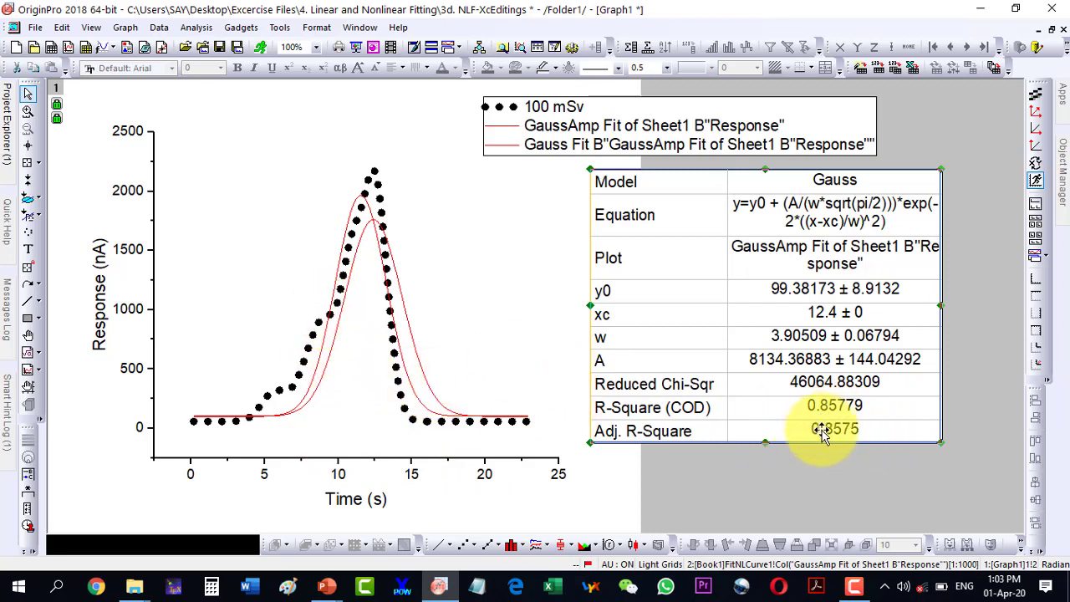
- Increase the line width of the new Gauss fit curve in its plot properties
{"action": "left_click", "coordinate": [354, 262]}
{"action": "double_click", "coordinate": [354, 263]}
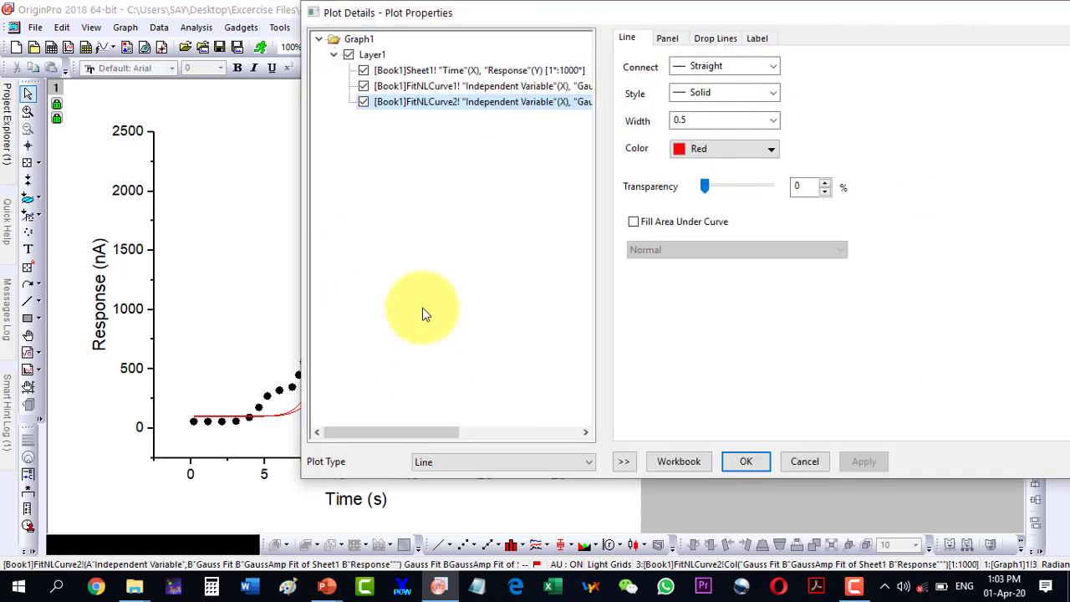
{"action": "left_click", "coordinate": [772, 122]}
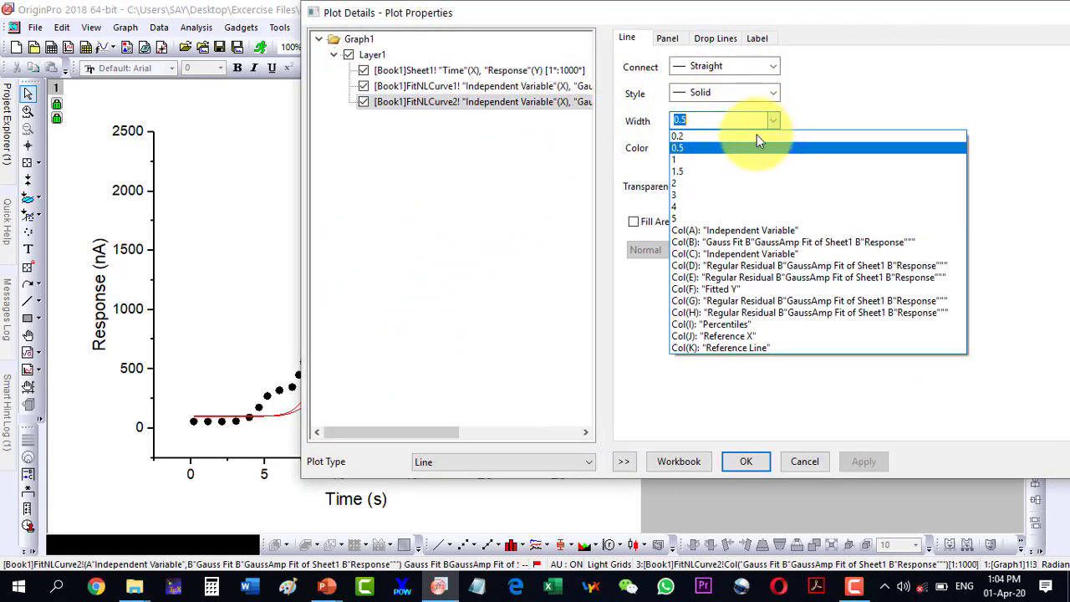
{"action": "left_click", "coordinate": [713, 192]}
{"action": "left_click", "coordinate": [746, 461]}
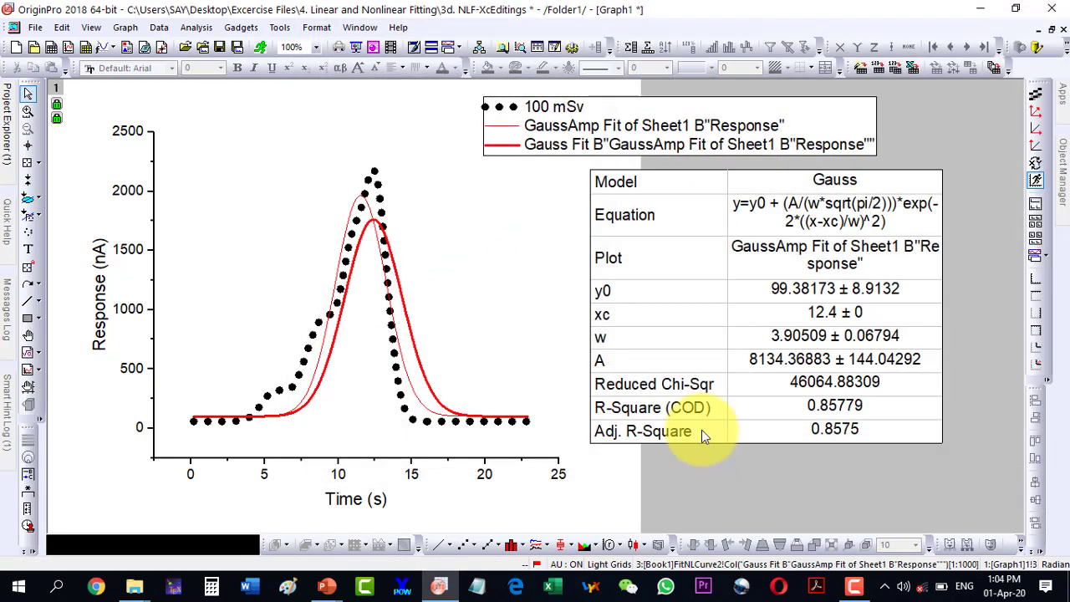
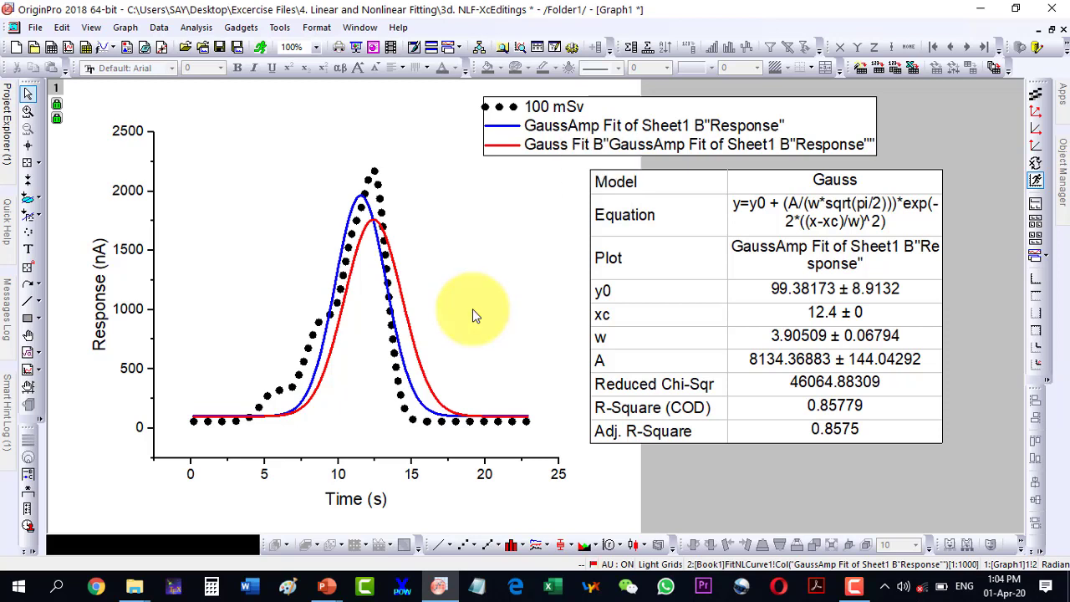
- Delete the Gauss results table from the graph and reopen the nonlinear curve fit dialog with the GaussAmp function
{"action": "left_click", "coordinate": [713, 307]}
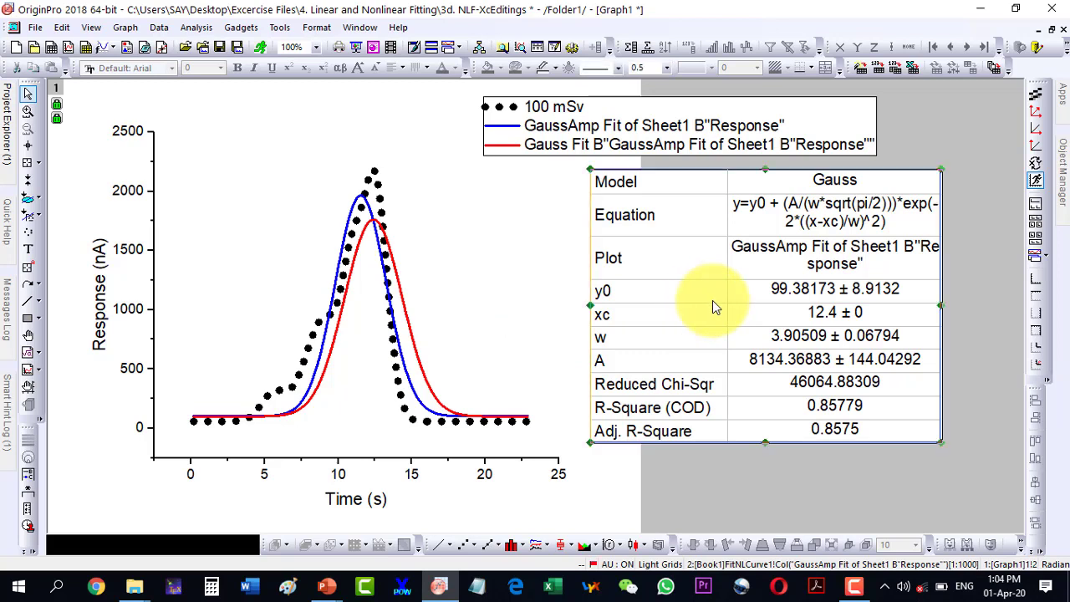
{"action": "key", "text": "Delete"}
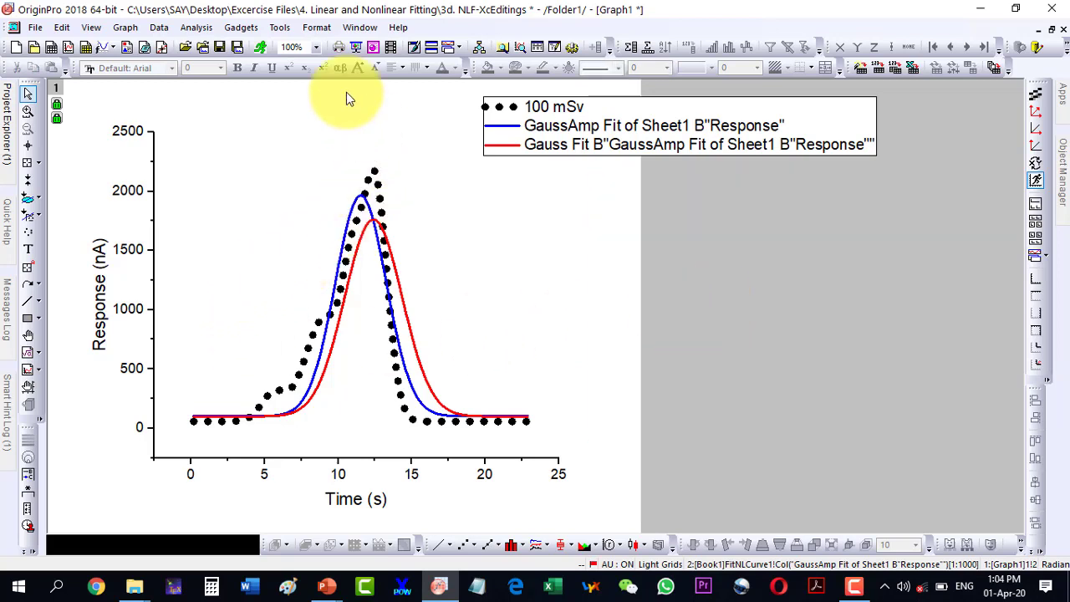
{"action": "left_click", "coordinate": [197, 28]}
{"action": "mouse_move", "coordinate": [220, 97]}
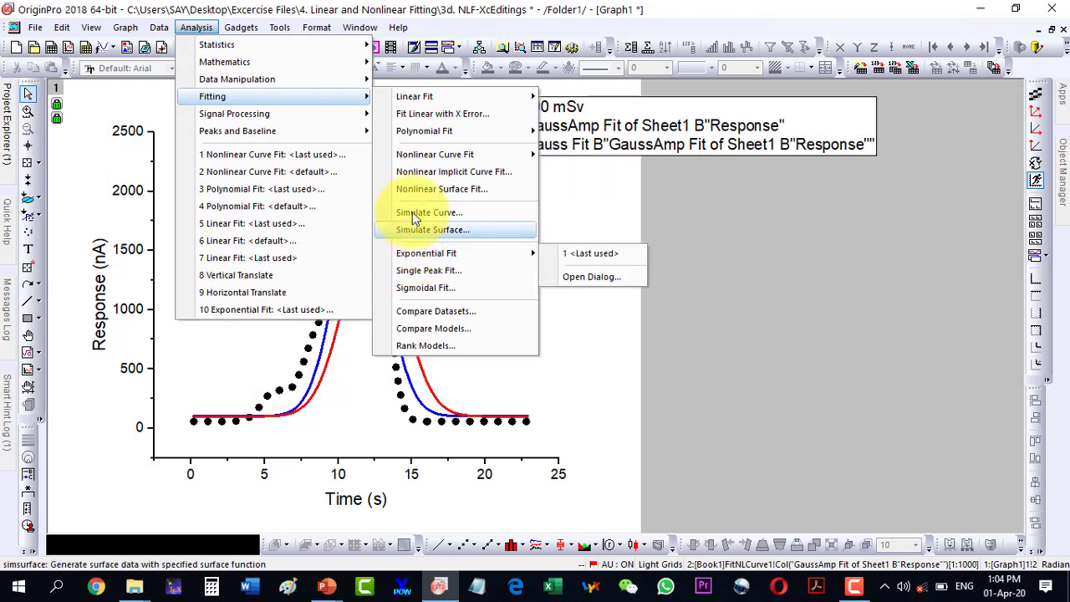
{"action": "mouse_move", "coordinate": [420, 158]}
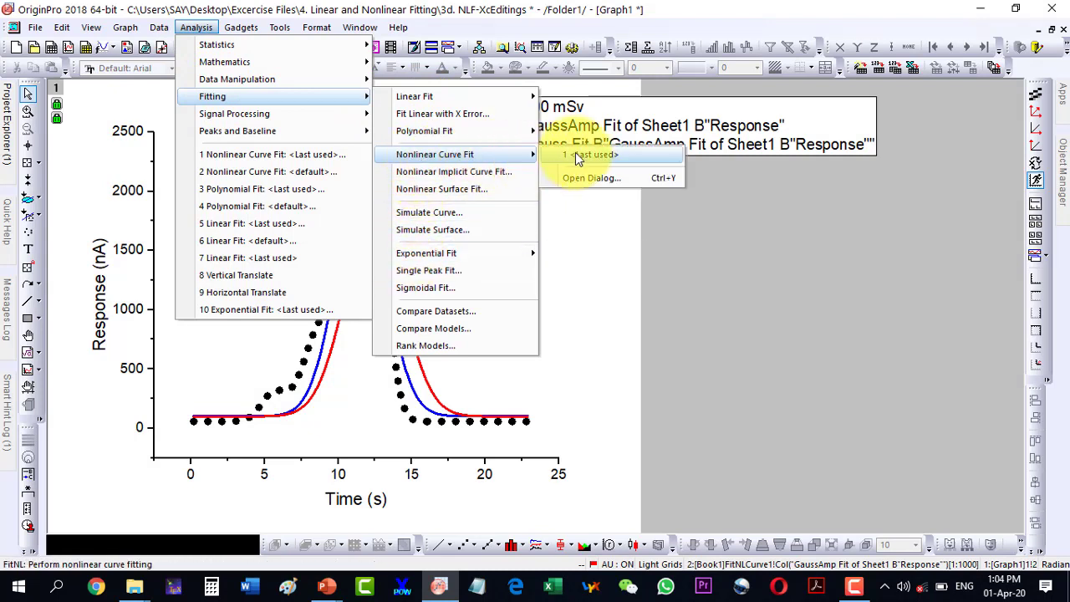
{"action": "left_click", "coordinate": [563, 179]}
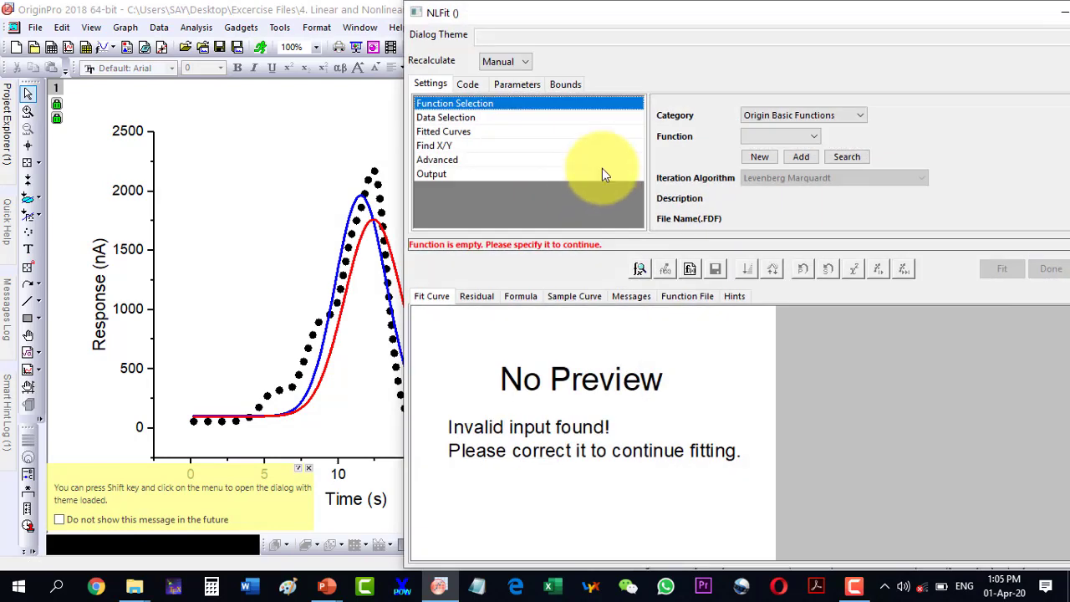
{"action": "left_click", "coordinate": [791, 136]}
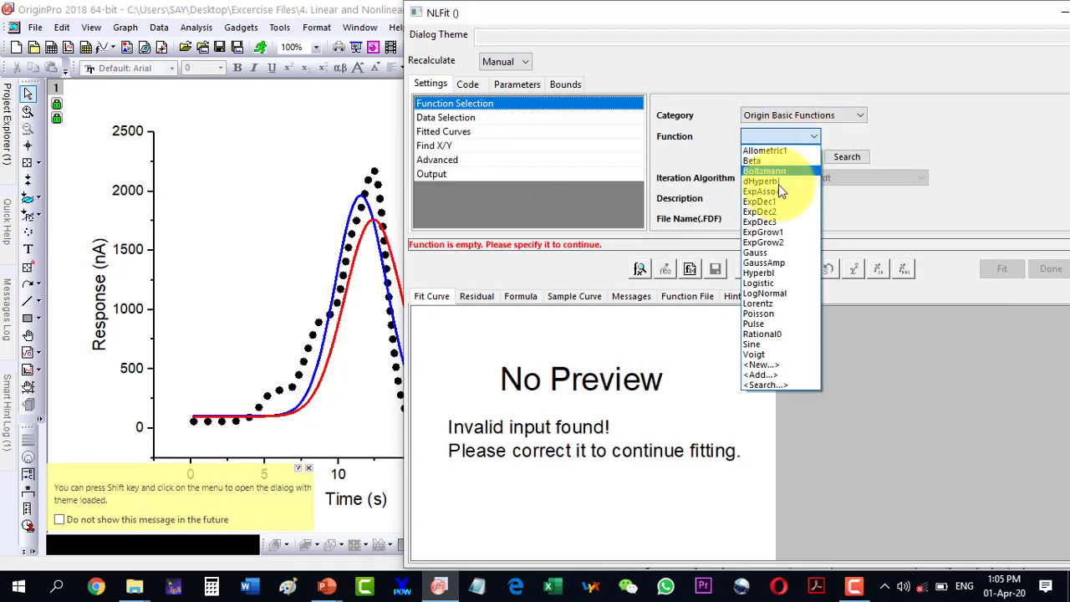
{"action": "left_click", "coordinate": [775, 263]}
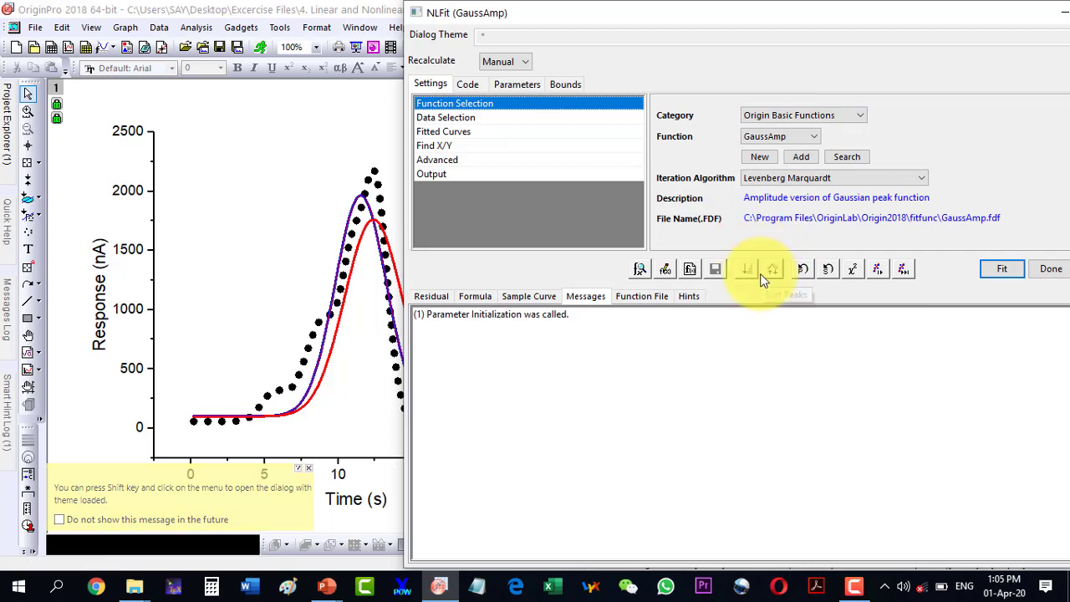
- In the GaussAmp parameter bounds, give the center xc an inclusive (<=) lower bound of 11.5
{"action": "left_click", "coordinate": [517, 84]}
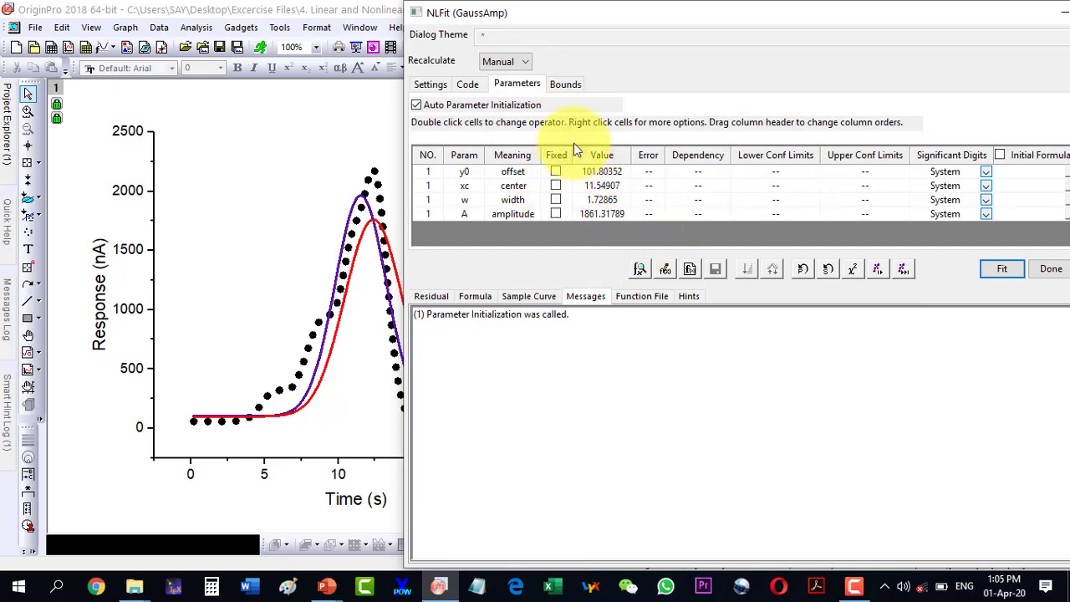
{"action": "left_click", "coordinate": [562, 84]}
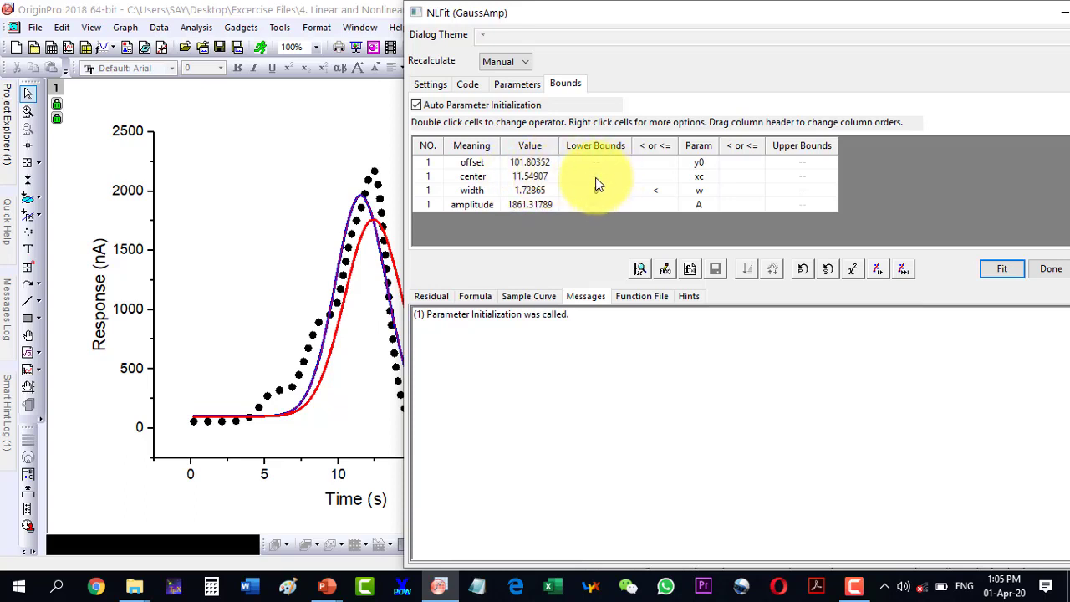
{"action": "double_click", "coordinate": [656, 177]}
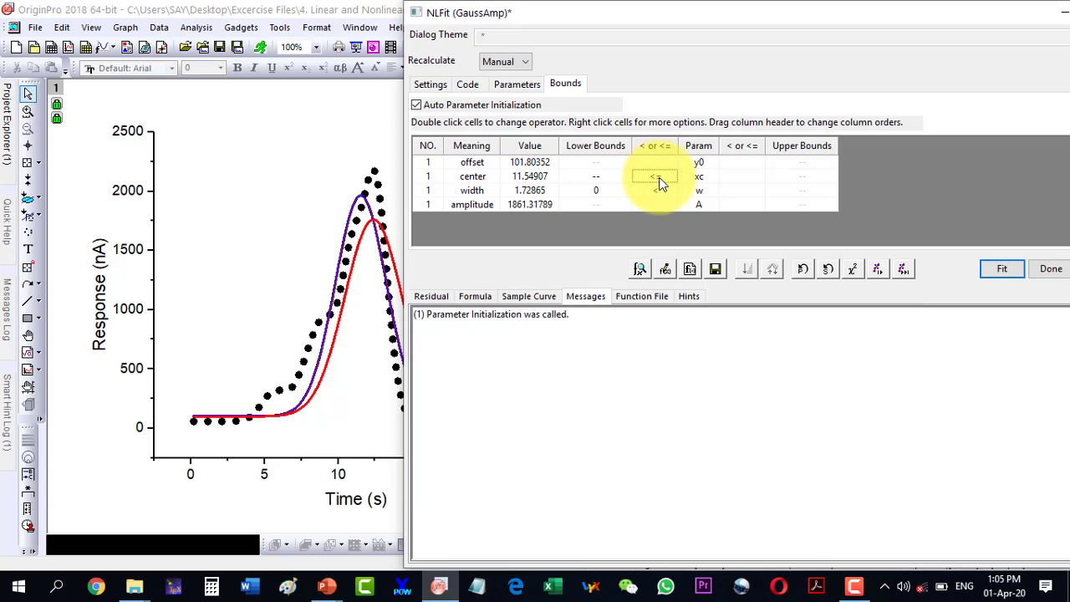
{"action": "double_click", "coordinate": [596, 177]}
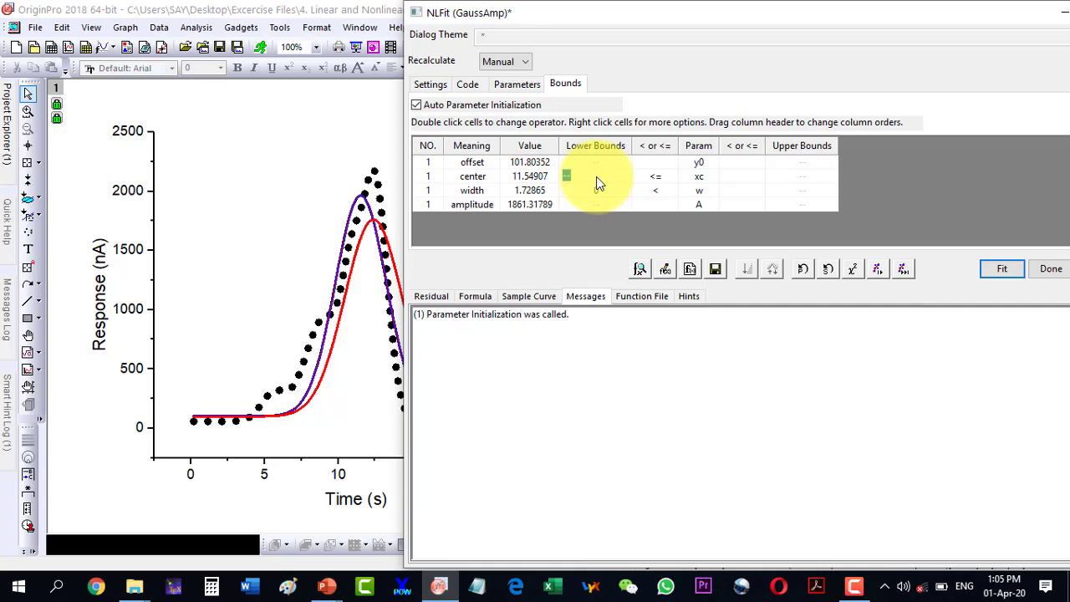
{"action": "type", "text": "11.5"}
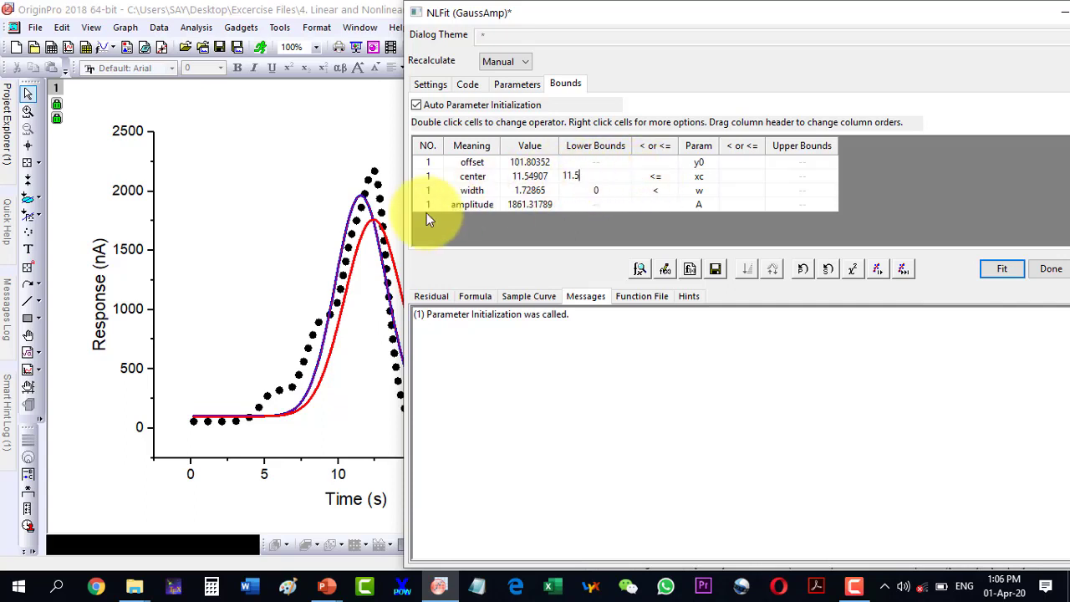
{"action": "left_click", "coordinate": [654, 178]}
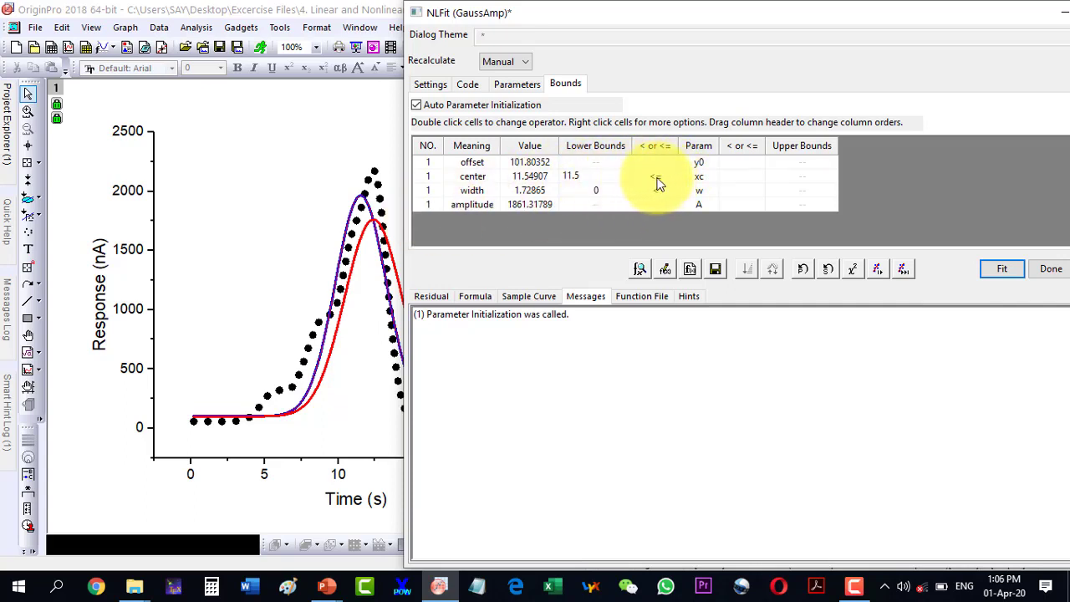
- Give the center xc an inclusive (<=) upper bound of 12.5
{"action": "left_click", "coordinate": [744, 176]}
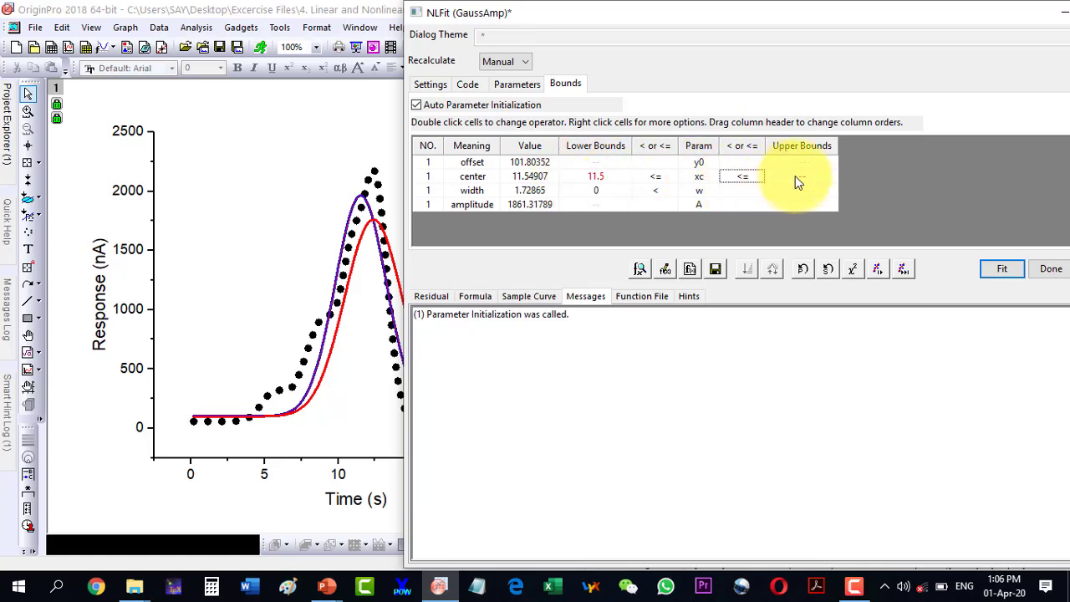
{"action": "left_click", "coordinate": [801, 176]}
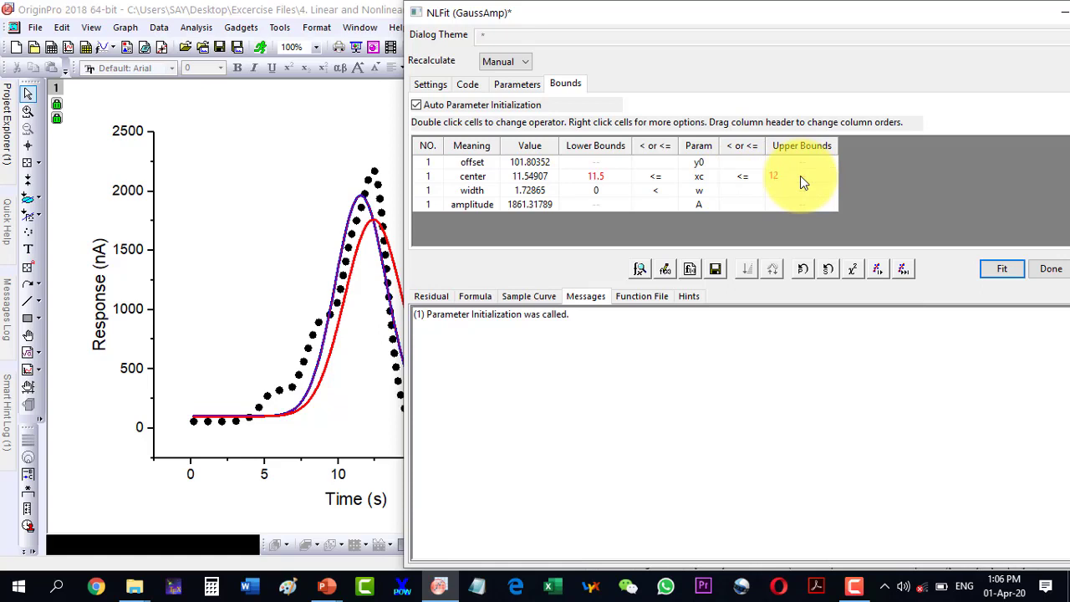
{"action": "type", "text": "12.5"}
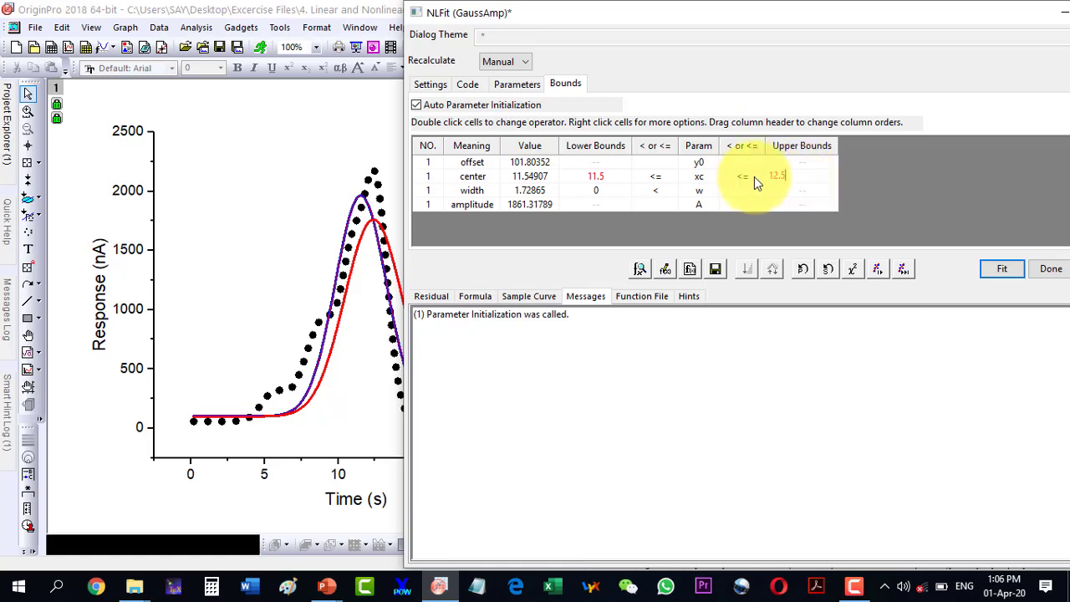
{"action": "left_click", "coordinate": [741, 186]}
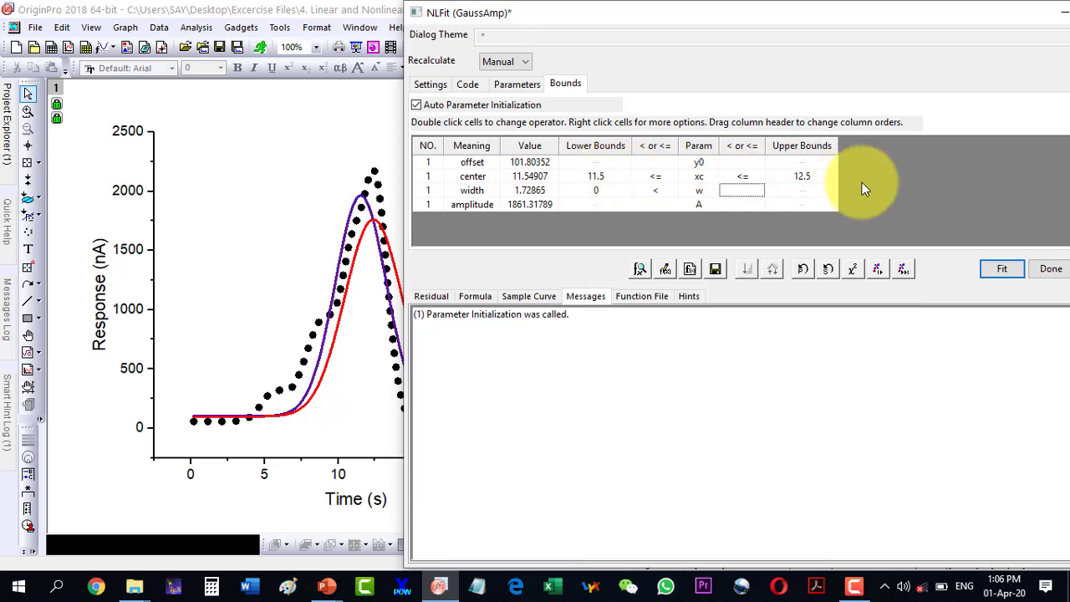
- Run three single iterations of the GaussAmp fit with the center bounded between 11.5 and 12.5
{"action": "left_click", "coordinate": [879, 270]}
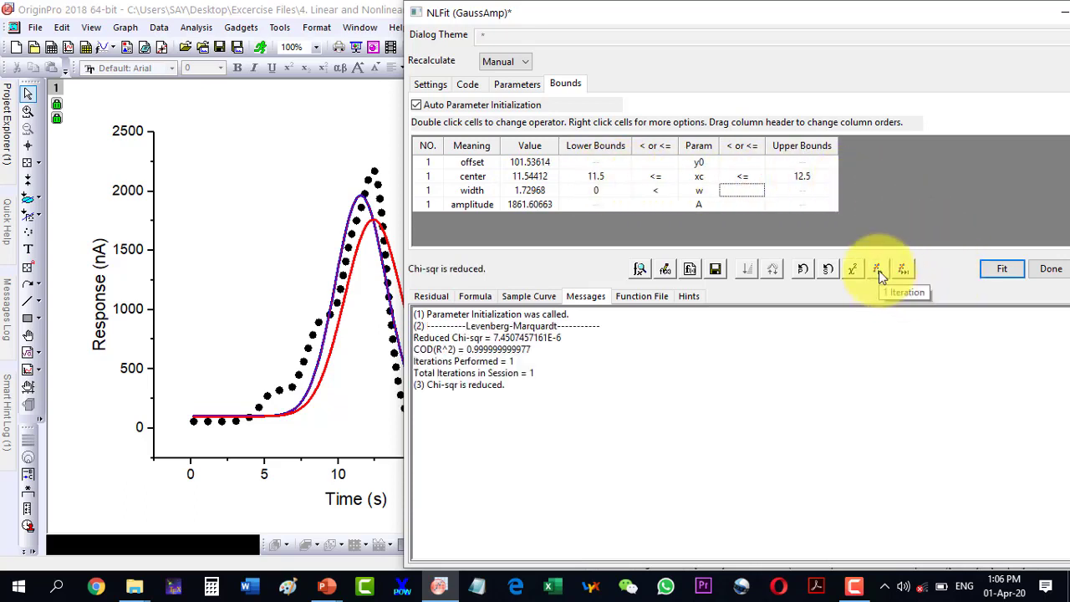
{"action": "left_click", "coordinate": [878, 270]}
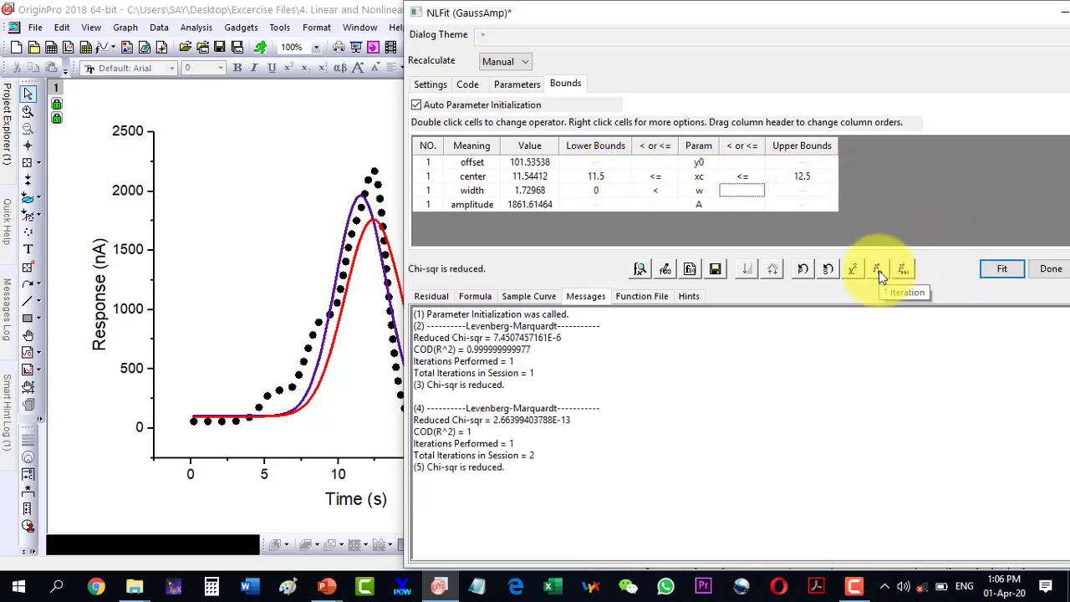
{"action": "left_click", "coordinate": [879, 270]}
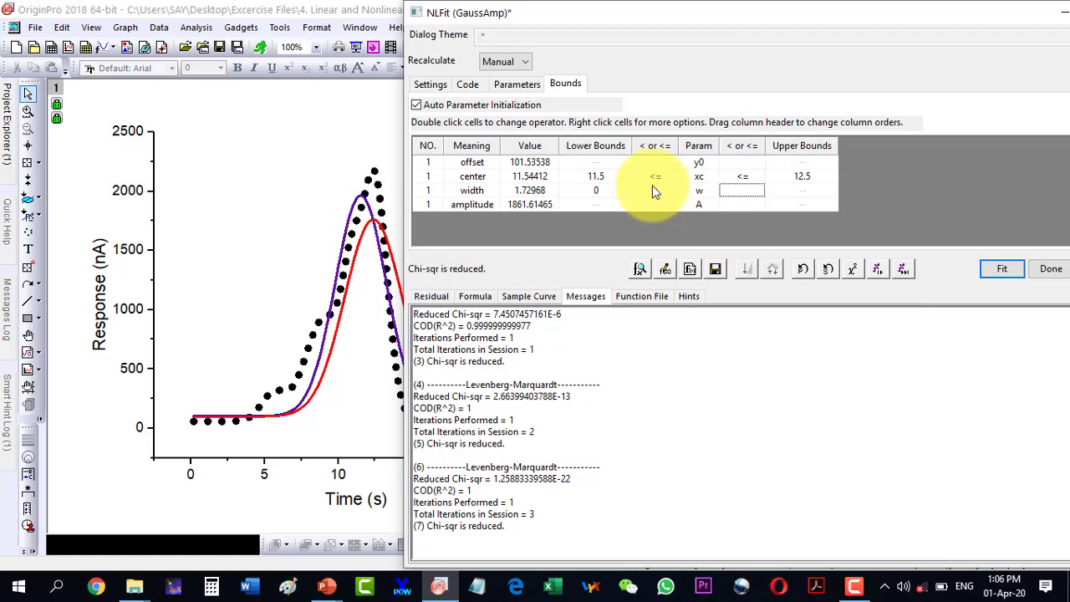
- Try a lower bound of 11.7 for the center xc, running one iteration and then fitting until converged
{"action": "double_click", "coordinate": [600, 177]}
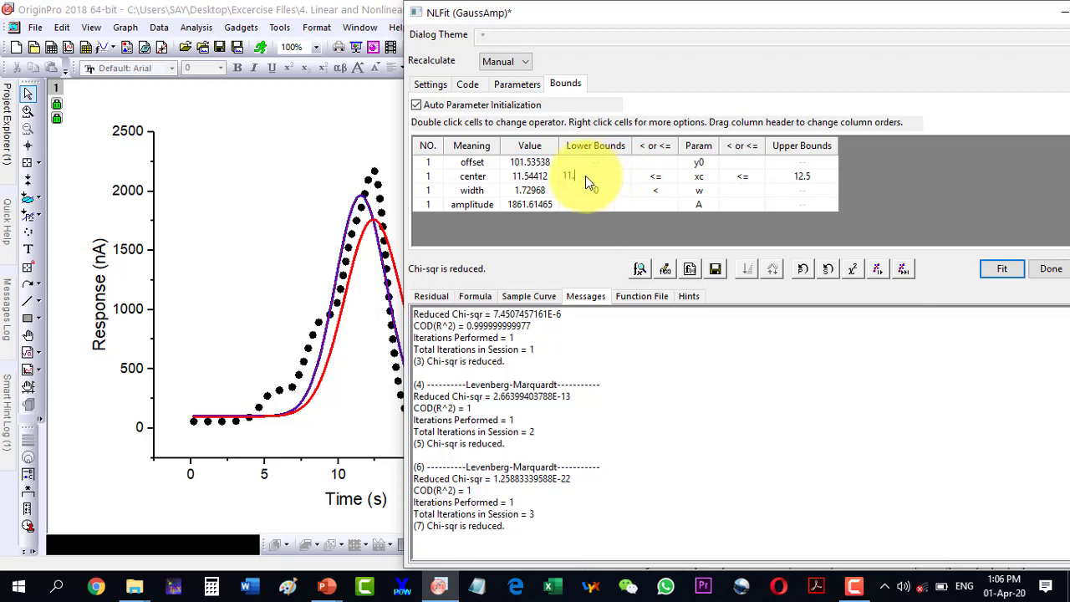
{"action": "left_click", "coordinate": [627, 207]}
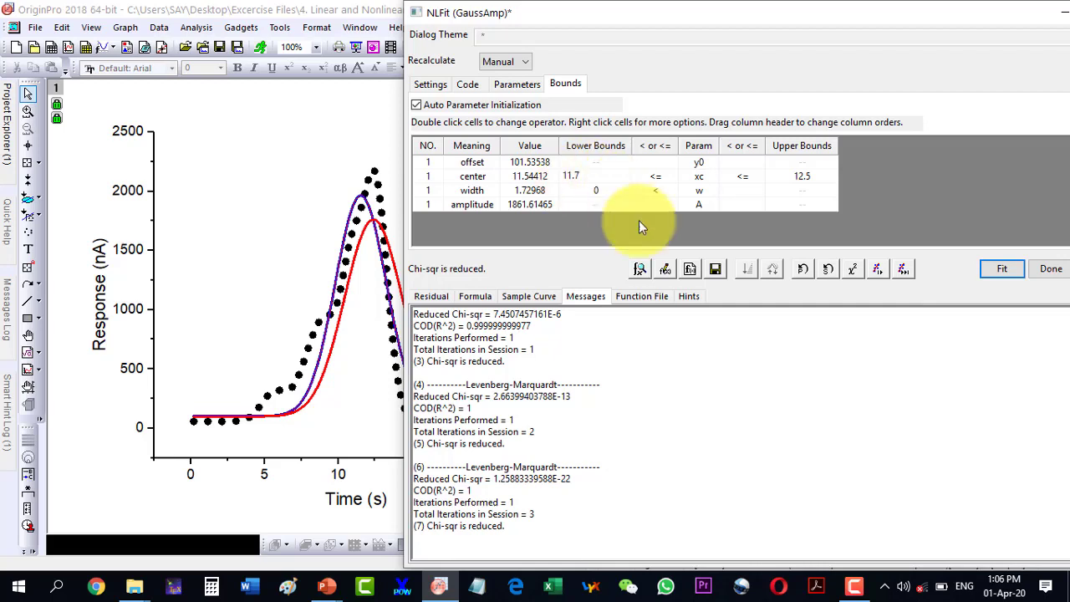
{"action": "left_click", "coordinate": [878, 269]}
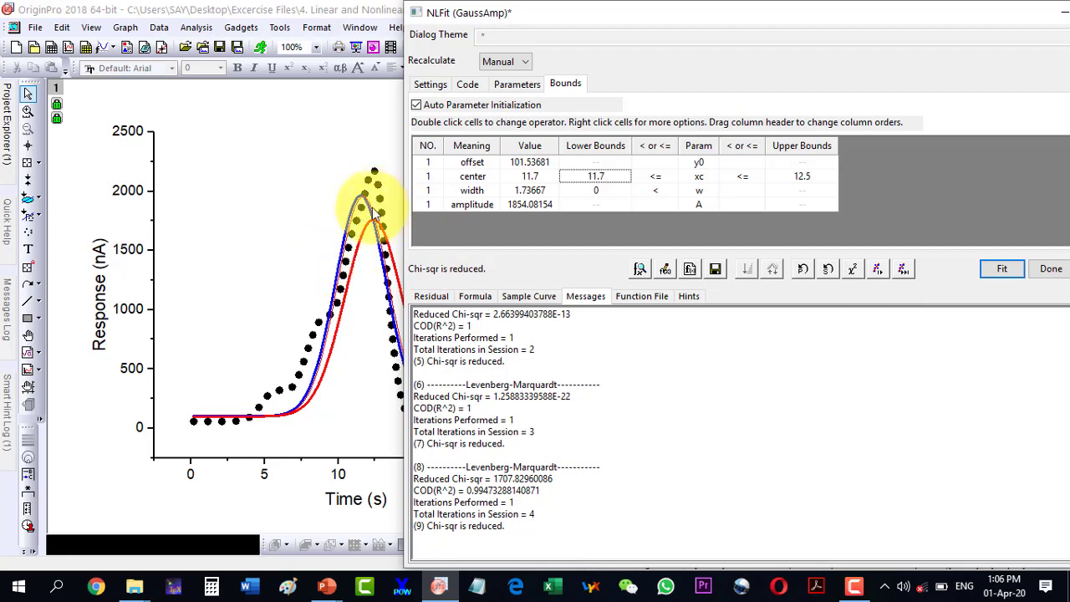
{"action": "left_click", "coordinate": [902, 269]}
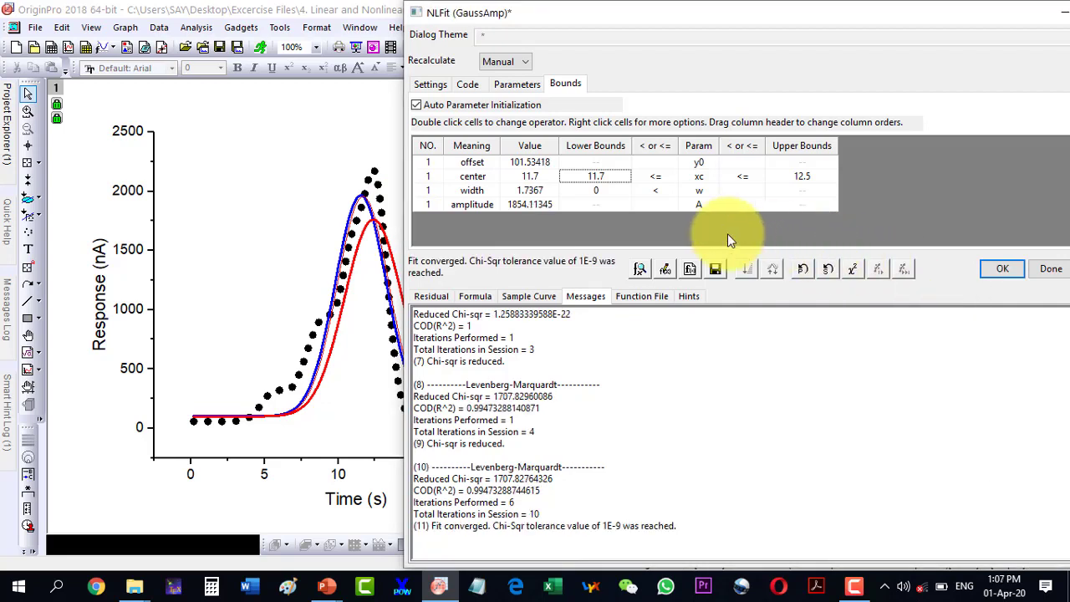
- Set the lower bound of the center xc to 12, run one iteration, and fit until converged
{"action": "double_click", "coordinate": [609, 180]}
{"action": "type", "text": "12"}
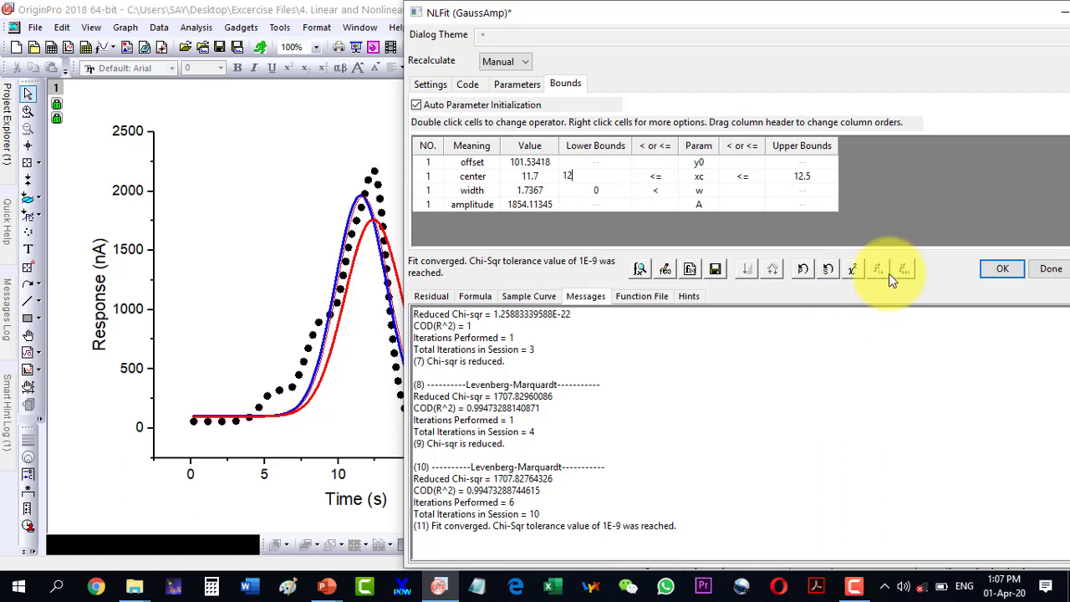
{"action": "left_click", "coordinate": [568, 182]}
{"action": "key", "text": "Return"}
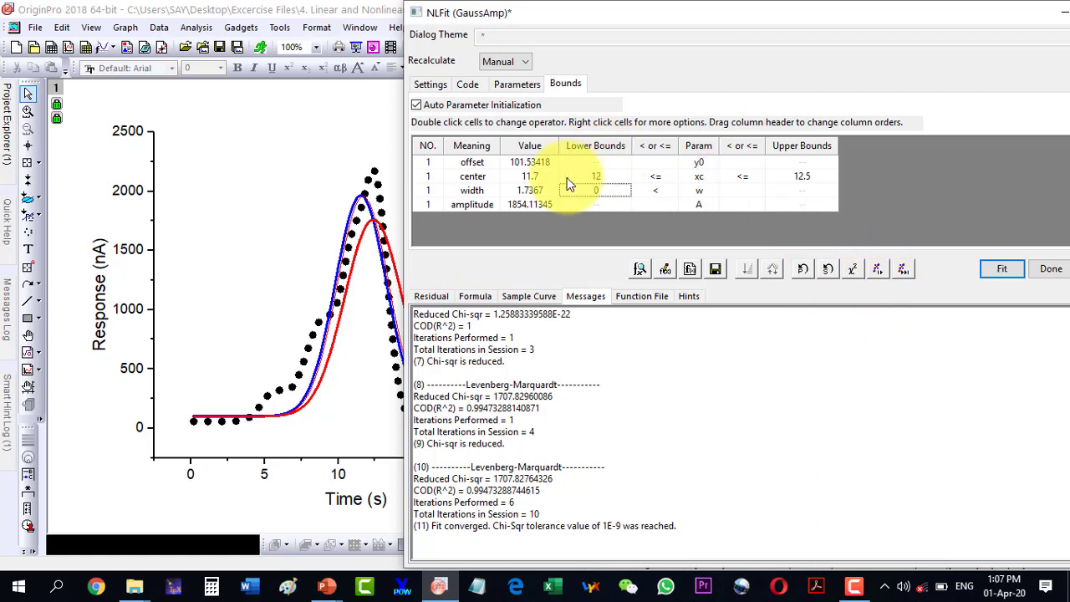
{"action": "left_click", "coordinate": [879, 270]}
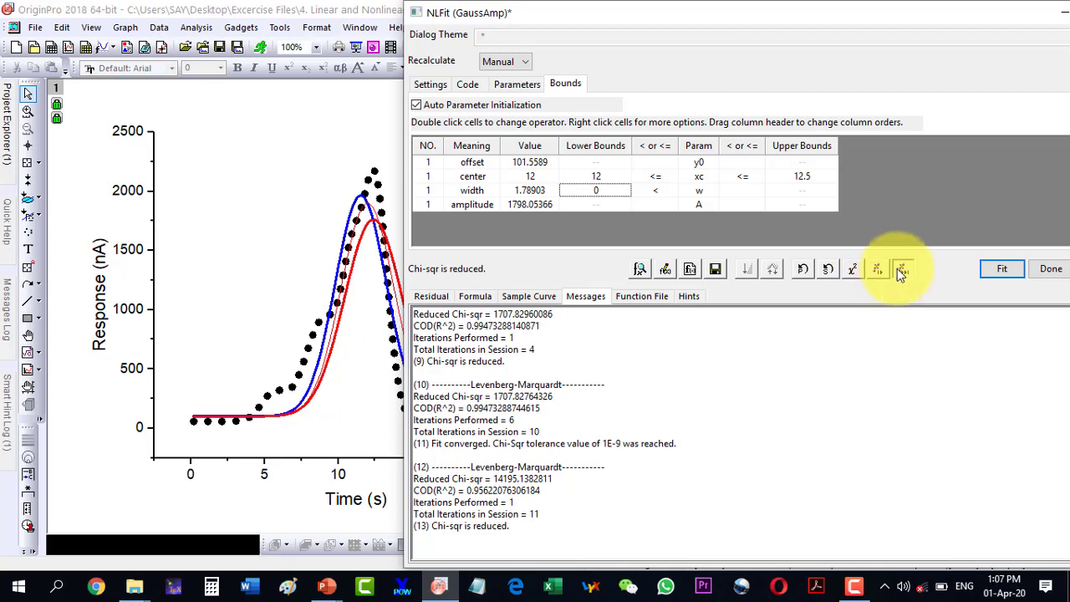
{"action": "left_click", "coordinate": [898, 269]}
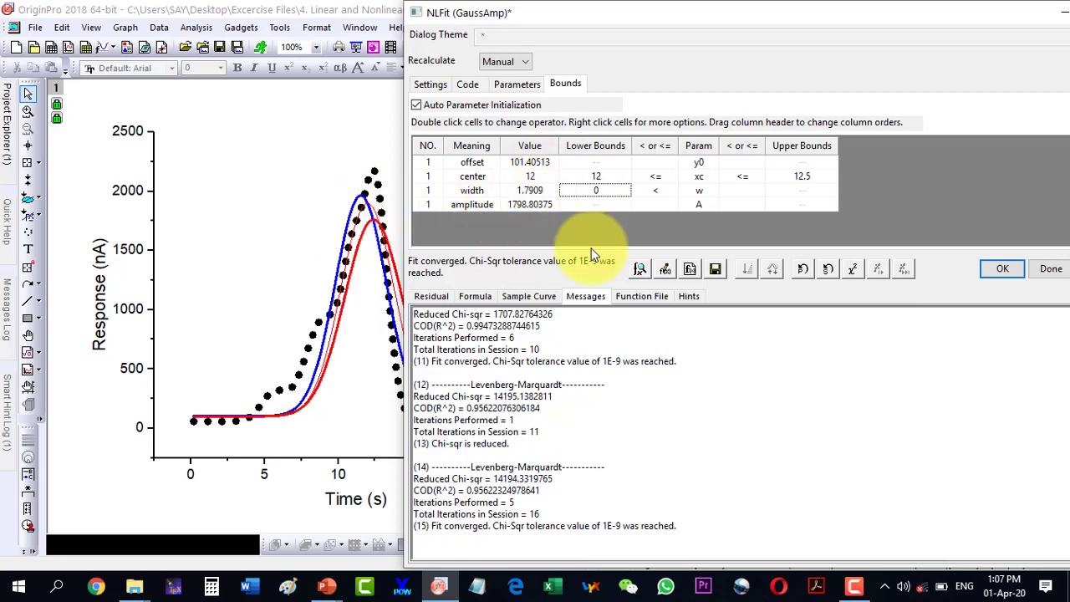
- Switch to Calculator, compute the average of 11.5 and 12.4, and close it
{"action": "left_click", "coordinate": [212, 590]}
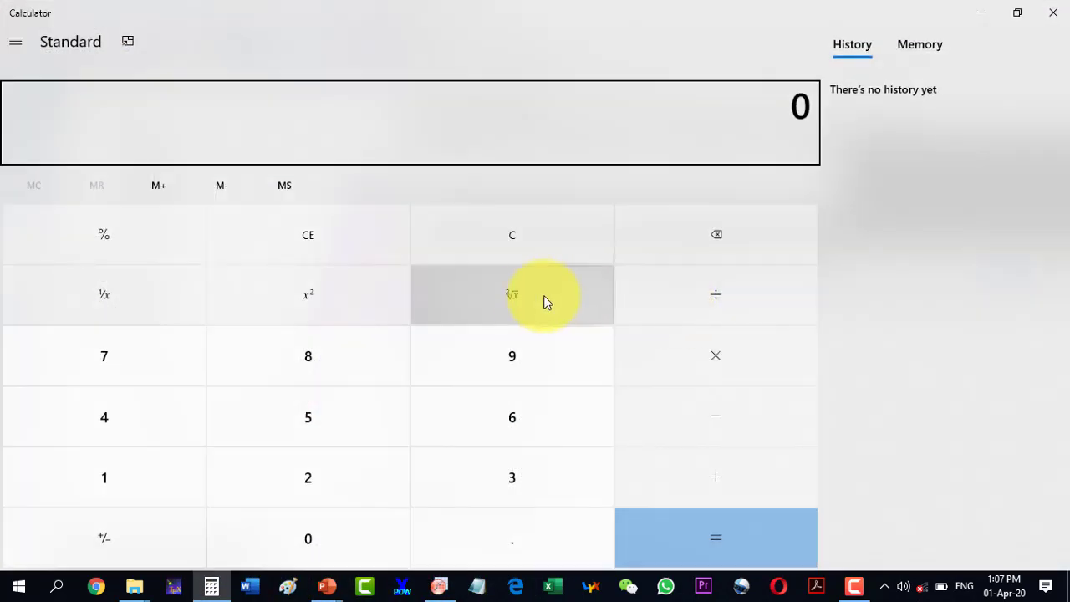
{"action": "left_click", "coordinate": [523, 241]}
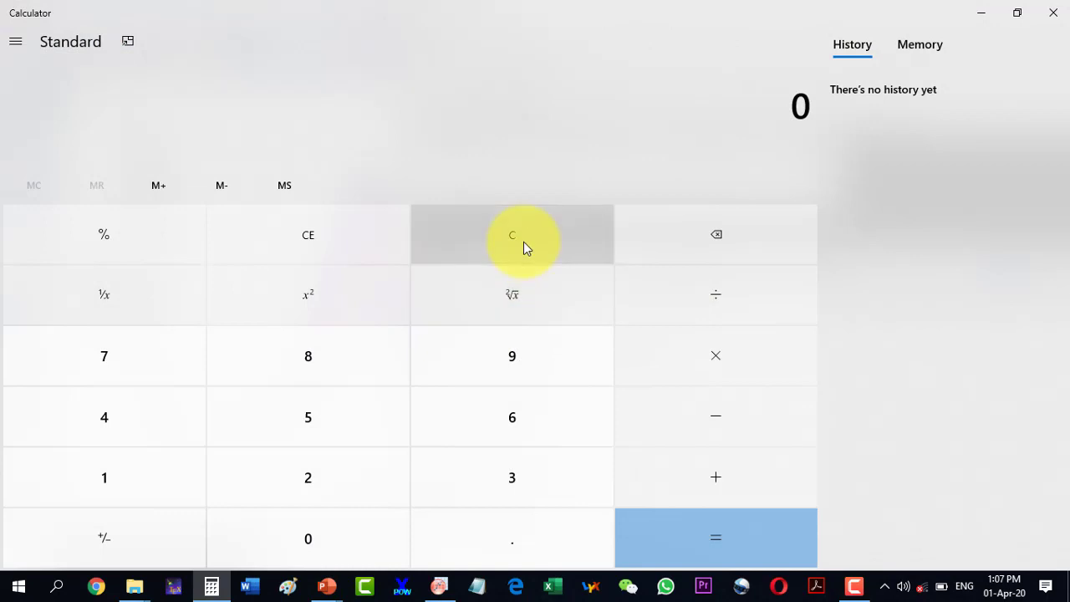
{"action": "type", "text": "11.5"}
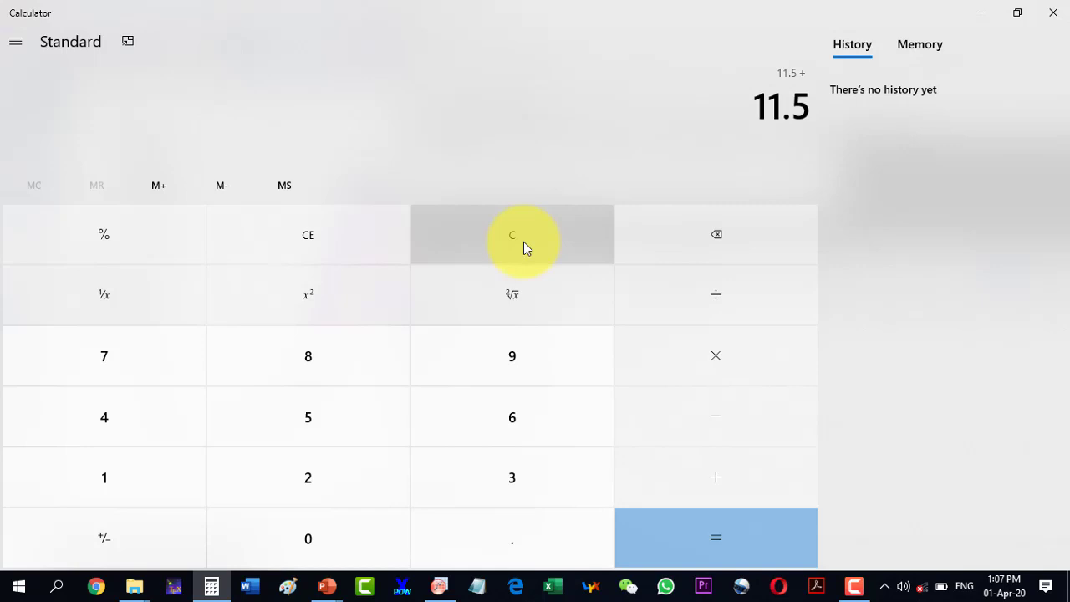
{"action": "type", "text": "12.4"}
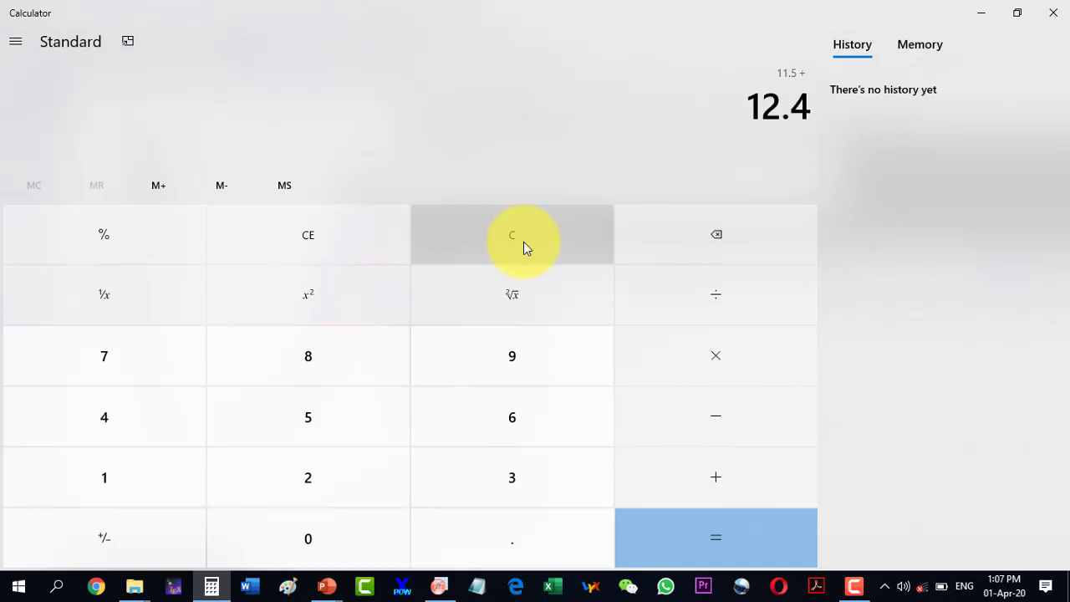
{"action": "key", "text": "Return"}
{"action": "key", "text": "slash"}
{"action": "type", "text": "2"}
{"action": "key", "text": "Return"}
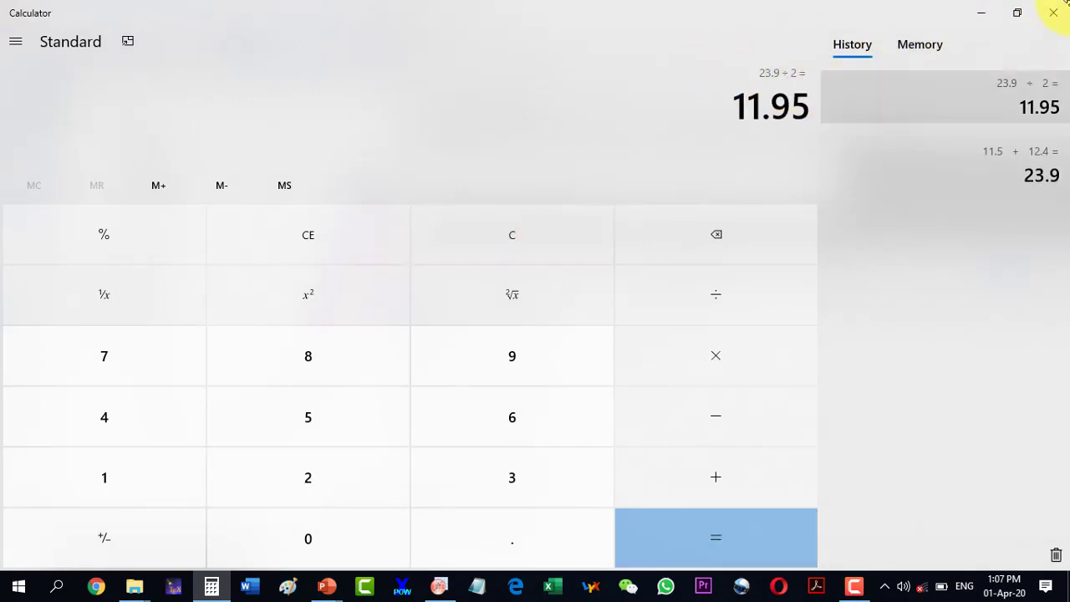
{"action": "left_click", "coordinate": [1052, 12]}
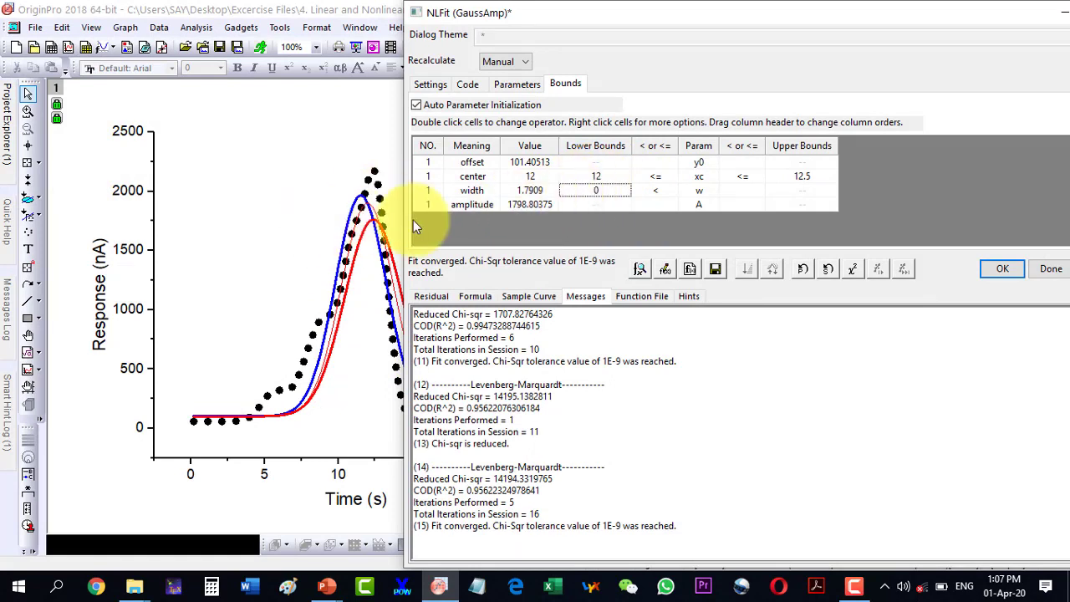
- Accept the GaussAmp fit, then move its results table beneath the legend and enlarge it to a readable size
{"action": "left_click", "coordinate": [1002, 270]}
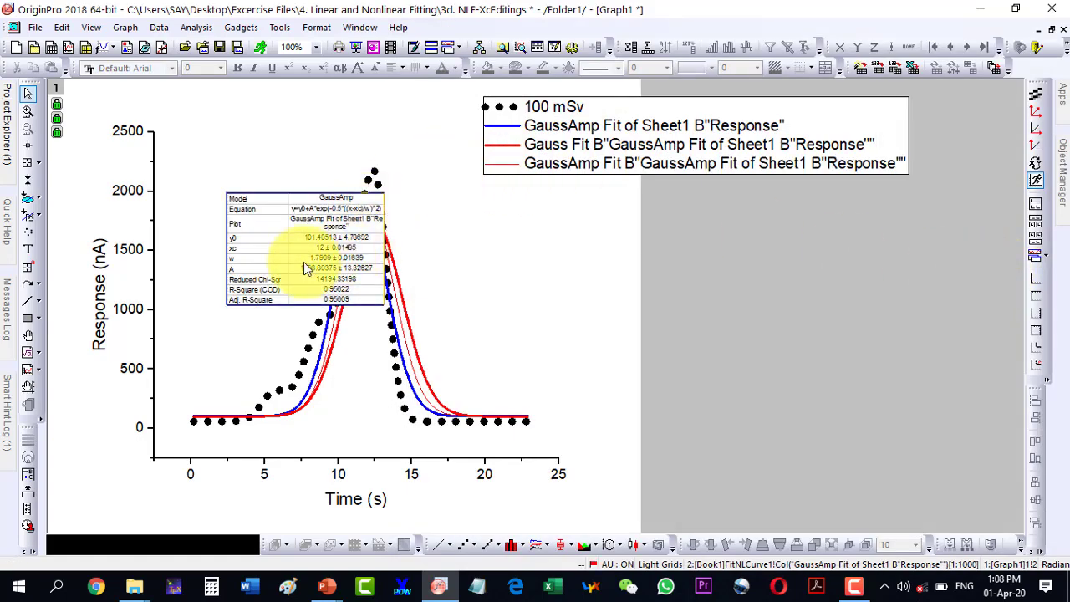
{"action": "left_click_drag", "start_coordinate": [525, 257], "coordinate": [560, 246]}
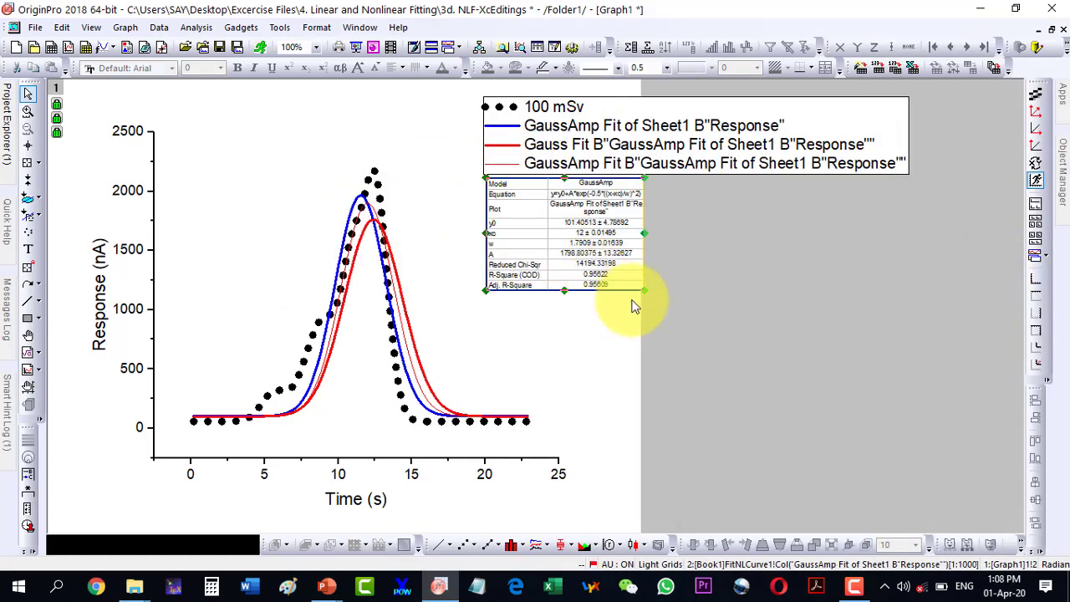
{"action": "left_click_drag", "start_coordinate": [644, 290], "coordinate": [866, 473]}
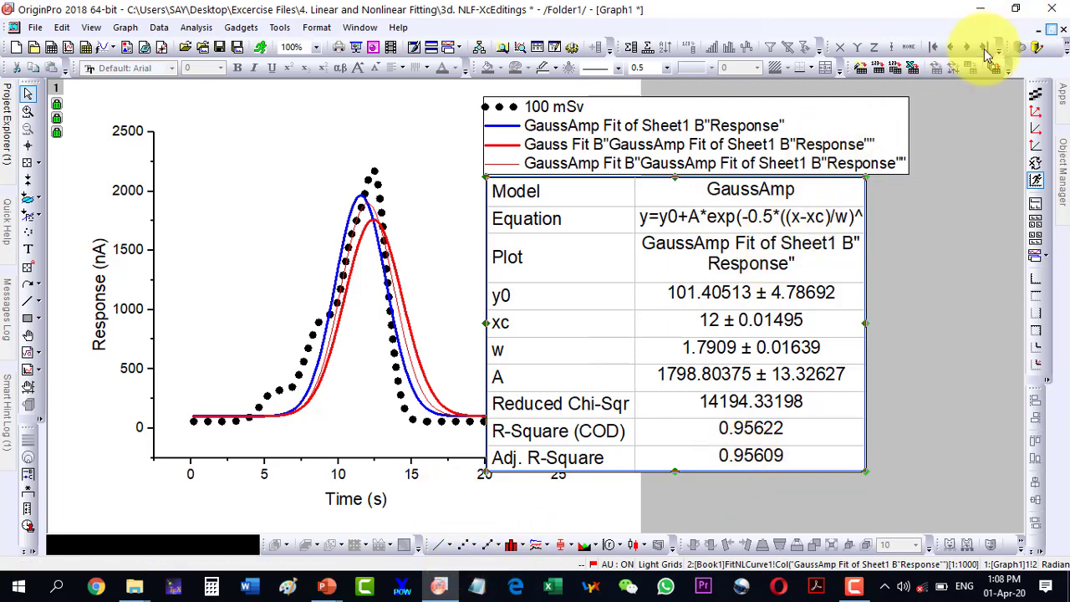
- Set the newest GaussAmp fit curve's line width to 3 and its color to yellow
{"action": "double_click", "coordinate": [358, 222]}
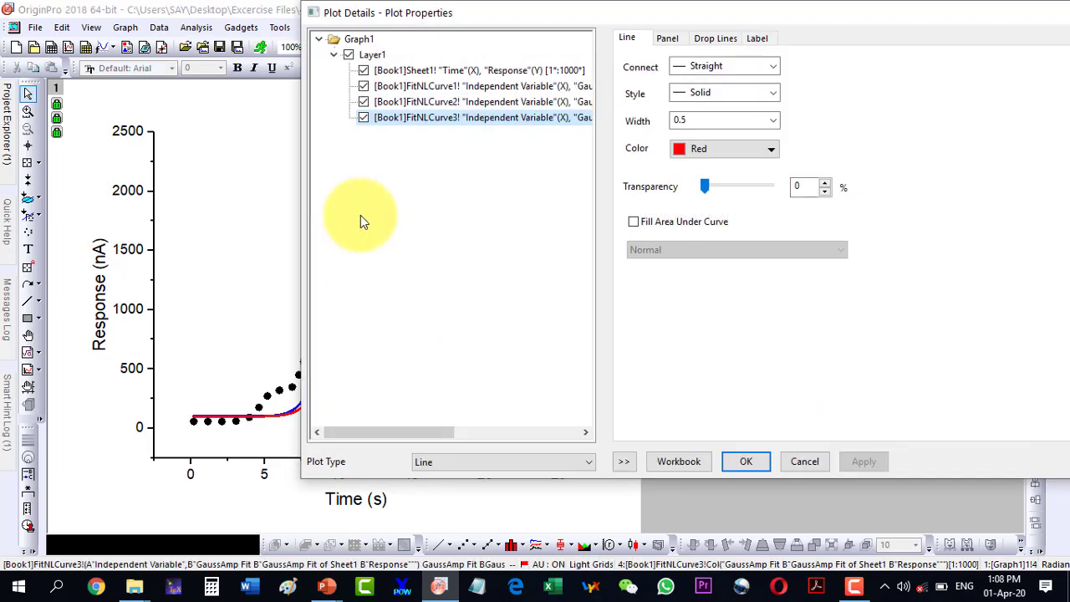
{"action": "left_click", "coordinate": [774, 120]}
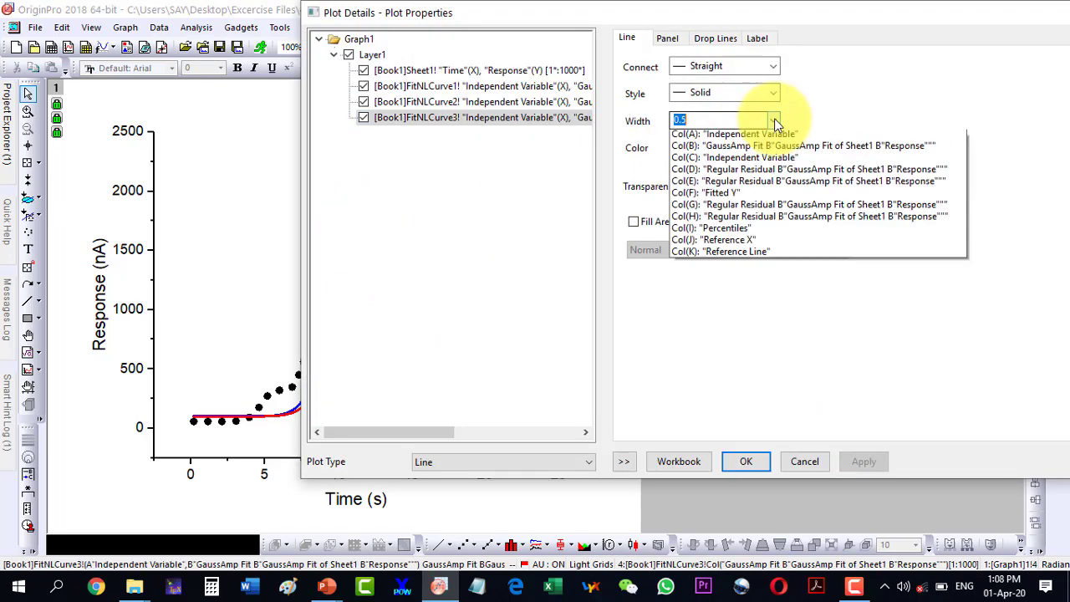
{"action": "left_click", "coordinate": [699, 195]}
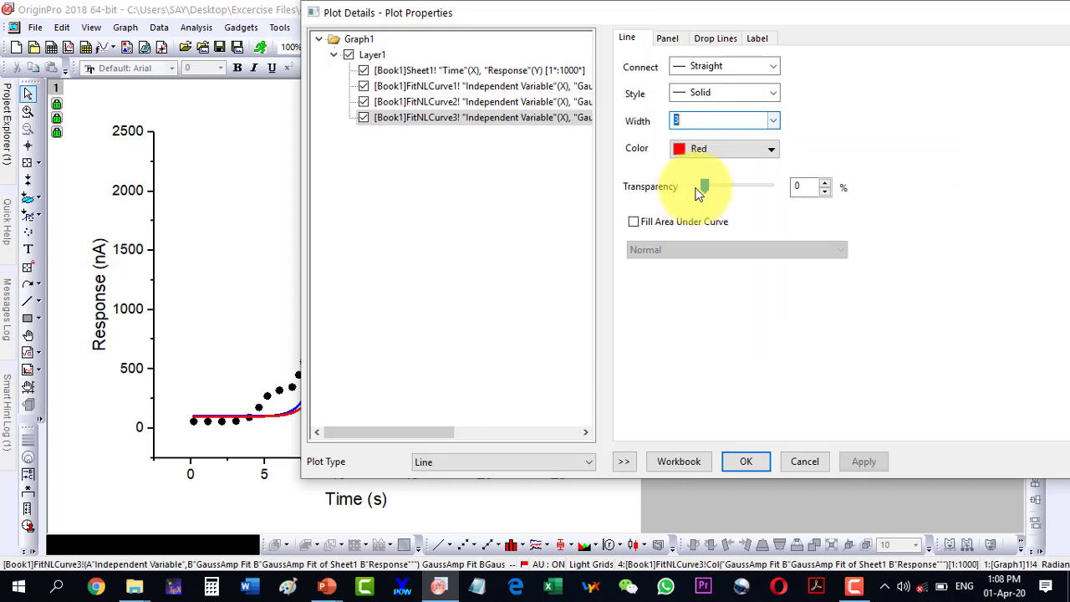
{"action": "left_click", "coordinate": [718, 150]}
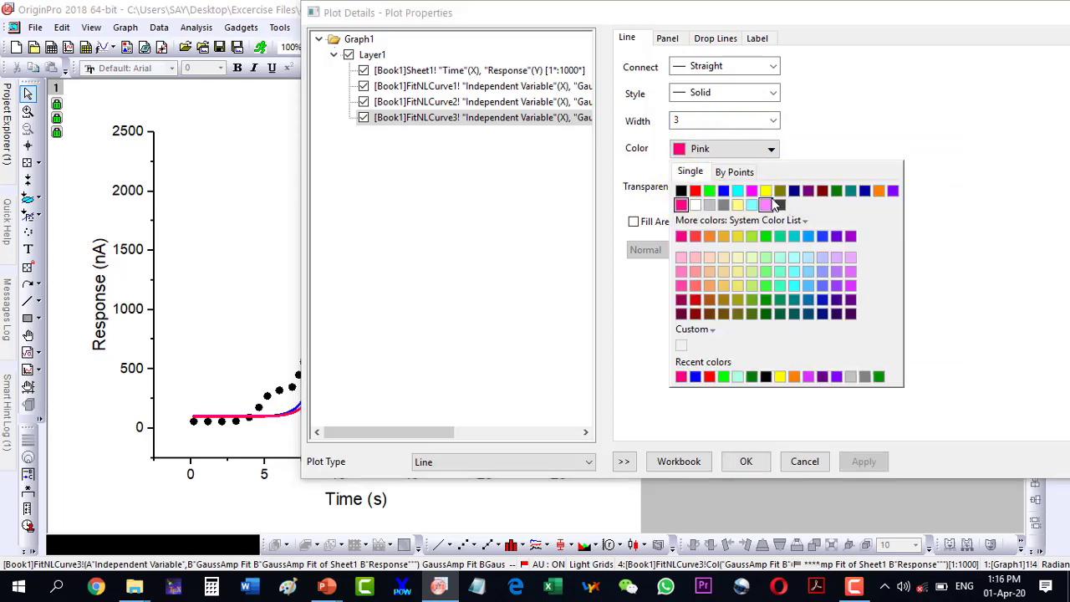
{"action": "left_click", "coordinate": [766, 191]}
{"action": "left_click", "coordinate": [746, 462]}
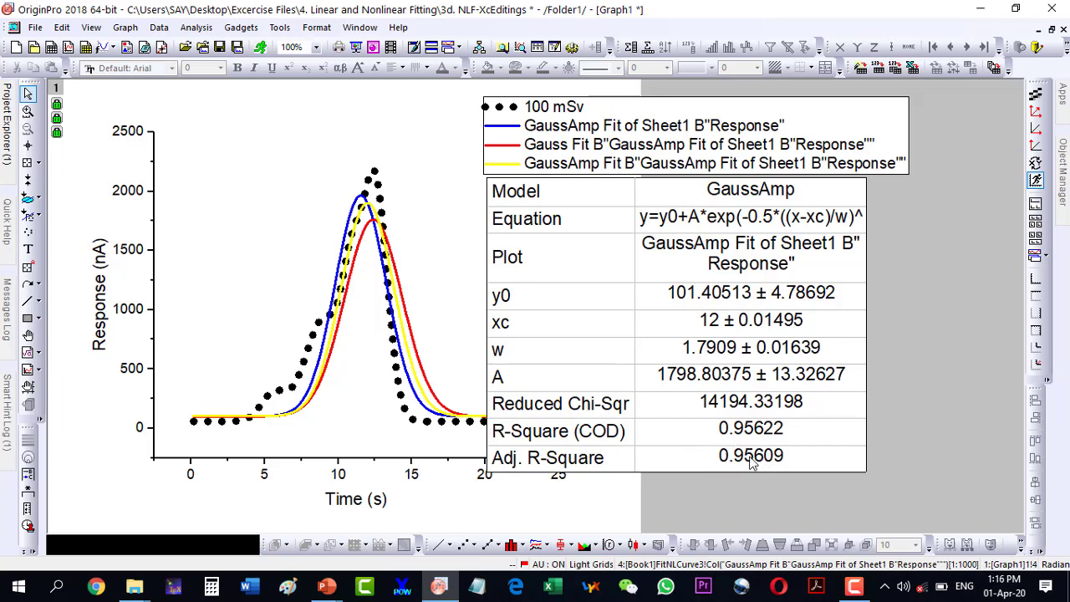
- Examine the parameters and R-Square statistics in the FitNL1 and FitNL2 reports of the workbook
{"action": "left_click", "coordinate": [1051, 29]}
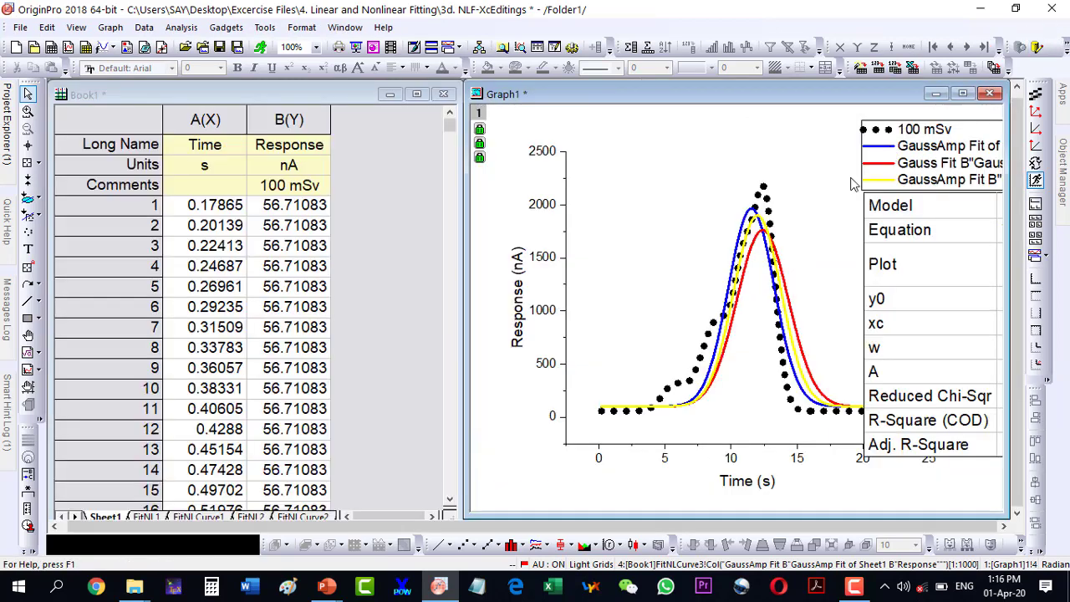
{"action": "left_click", "coordinate": [145, 517]}
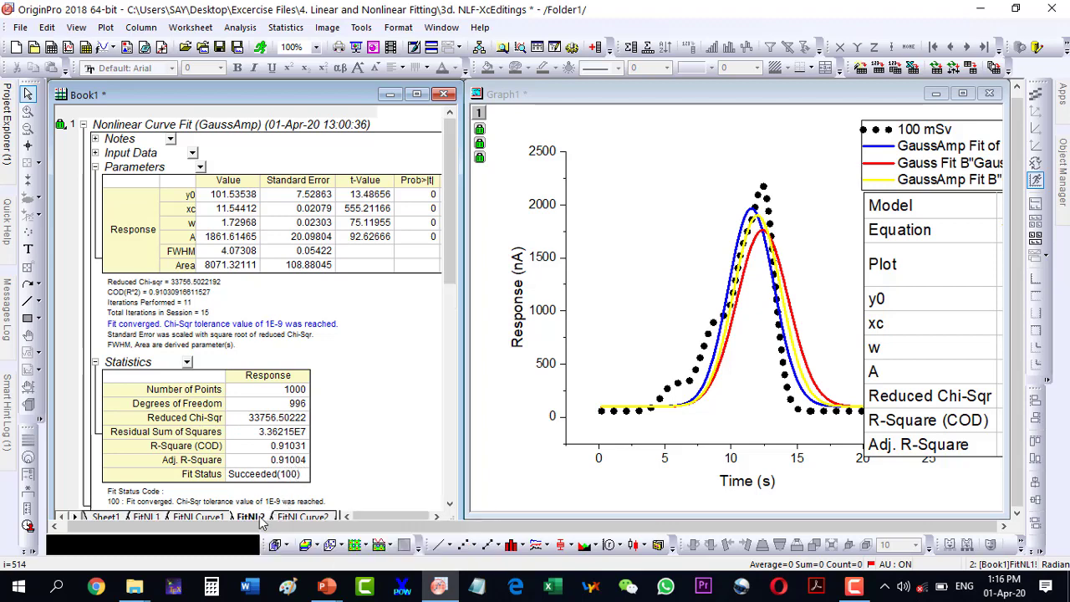
{"action": "left_click", "coordinate": [260, 518]}
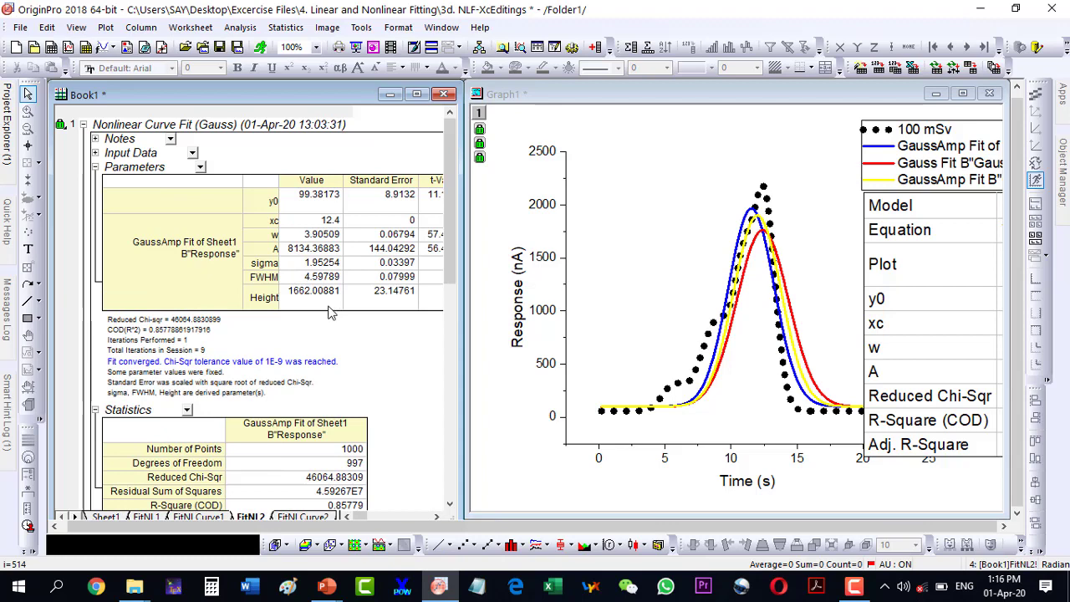
{"action": "scroll", "coordinate": [326, 371], "scroll_direction": "down", "scroll_amount": 2}
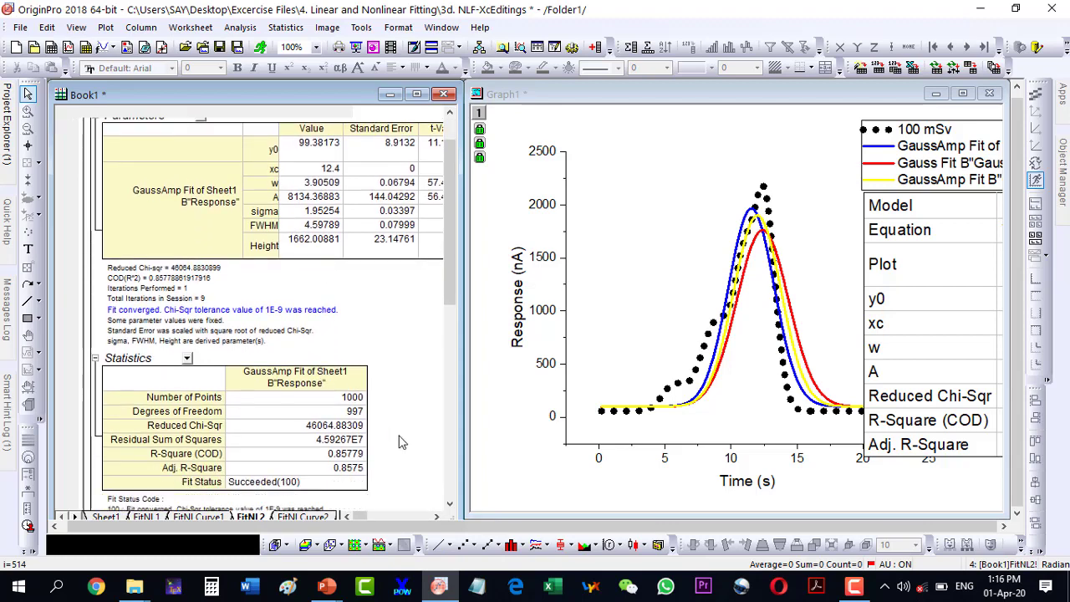
{"action": "scroll", "coordinate": [284, 454], "scroll_direction": "up", "scroll_amount": 2, "text": "ctrl"}
{"action": "scroll", "coordinate": [326, 465], "scroll_direction": "down", "scroll_amount": 2}
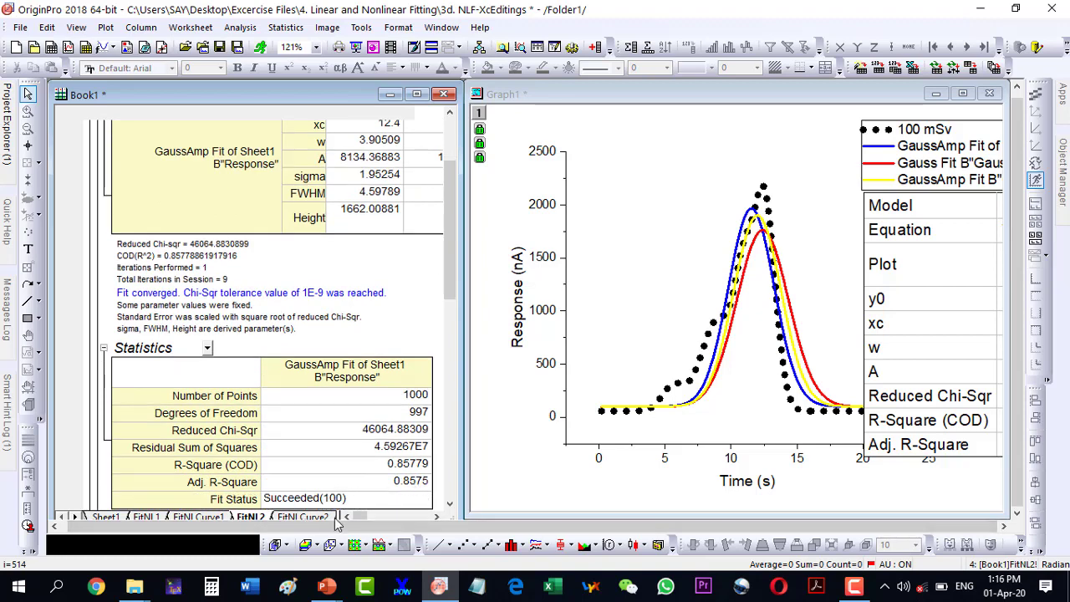
{"action": "left_click", "coordinate": [417, 95]}
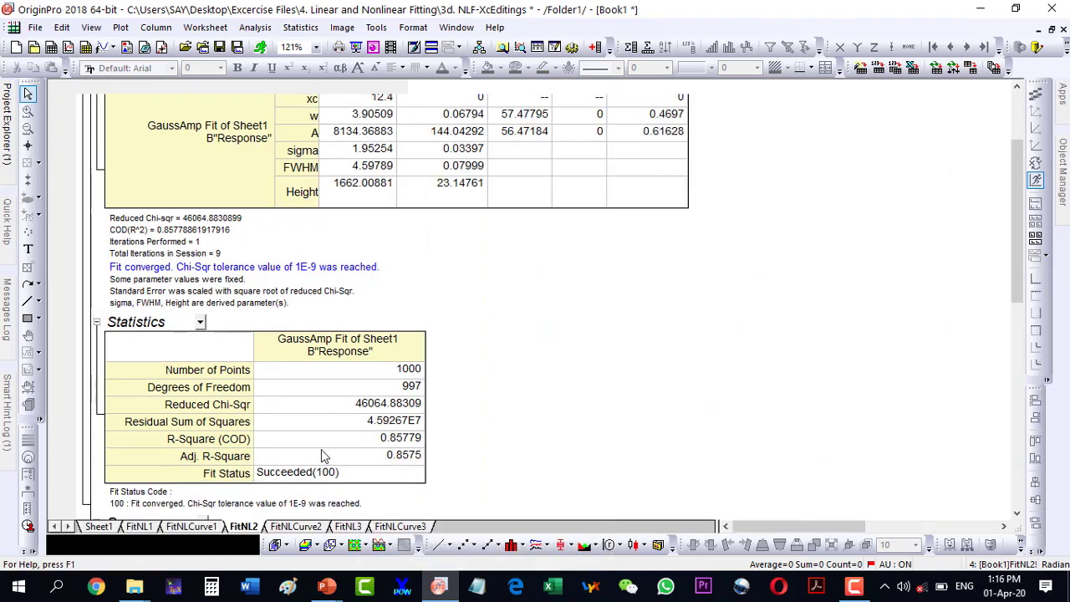
- Examine the FitNL3 report's parameters and R-Square statistics, then return to the maximized graph to compare the curves
{"action": "left_click", "coordinate": [358, 526]}
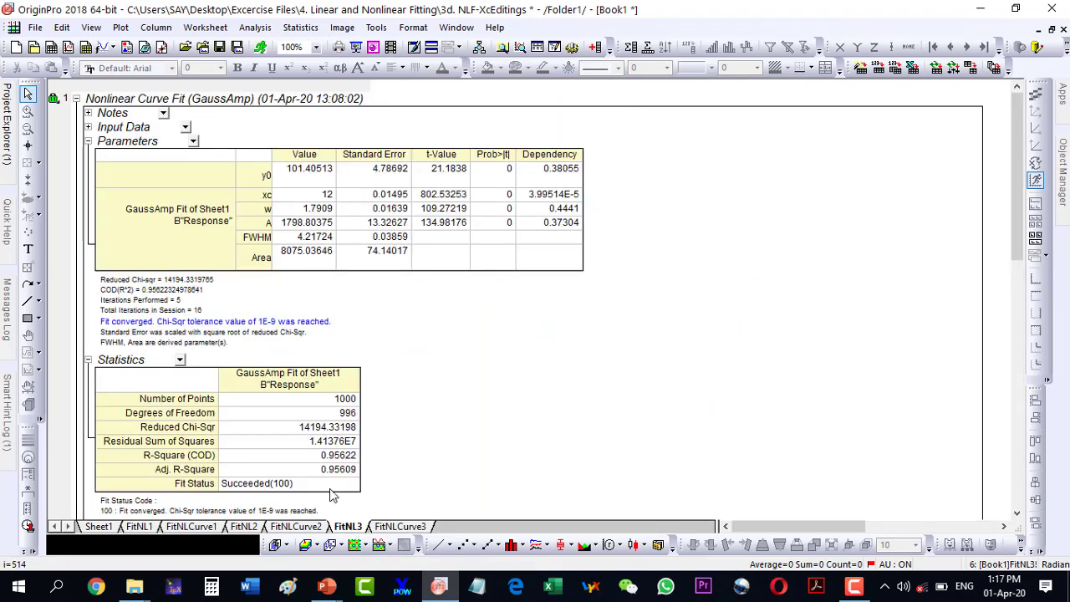
{"action": "scroll", "coordinate": [335, 493], "scroll_direction": "up", "scroll_amount": 5}
{"action": "scroll", "coordinate": [458, 439], "scroll_direction": "down", "scroll_amount": 1}
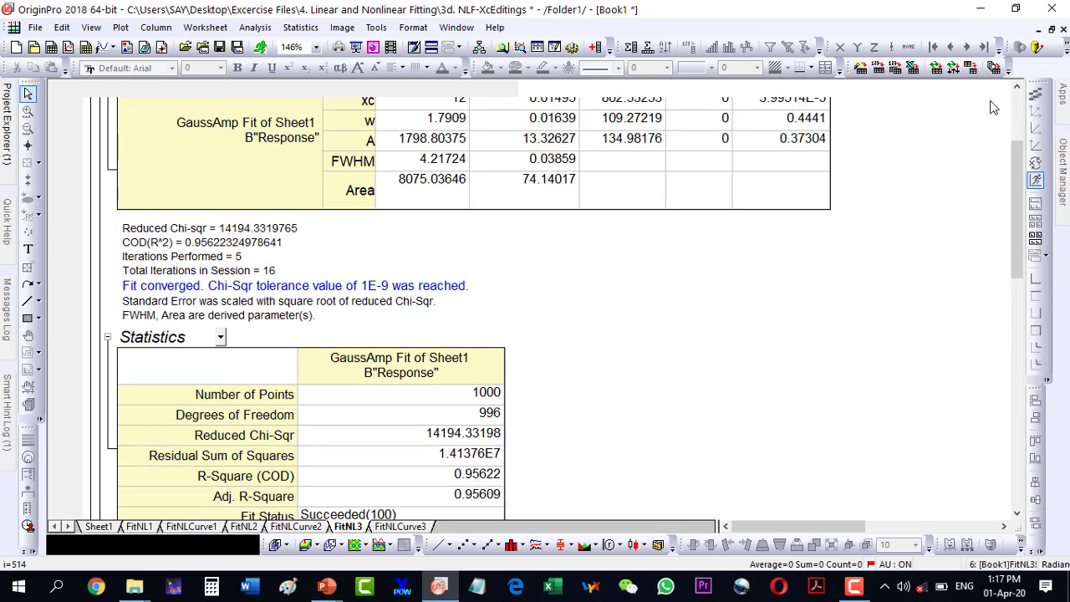
{"action": "left_click", "coordinate": [1051, 30]}
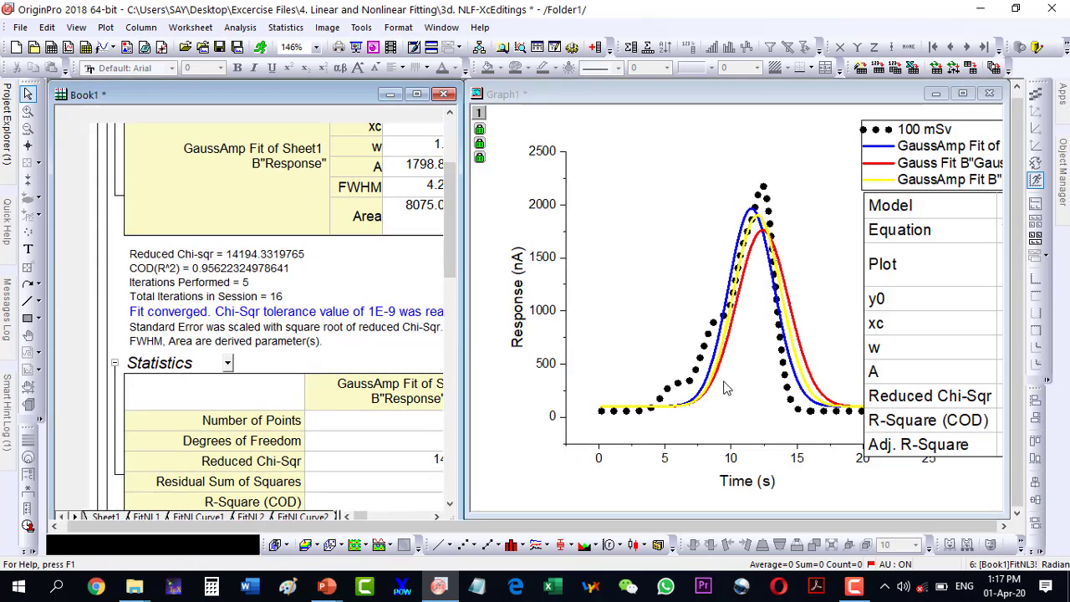
{"action": "left_click", "coordinate": [962, 93]}
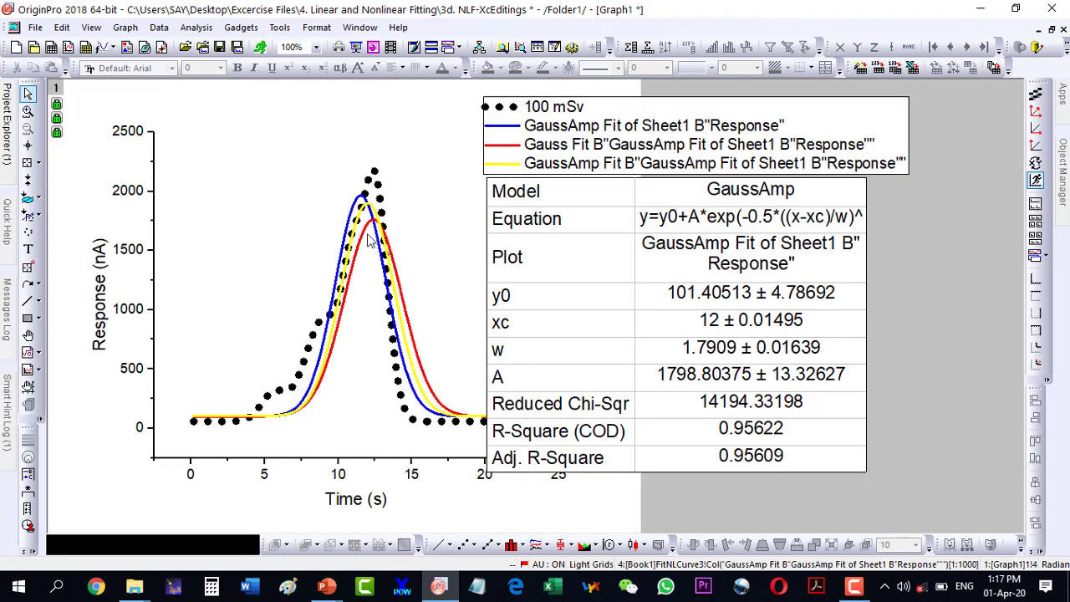